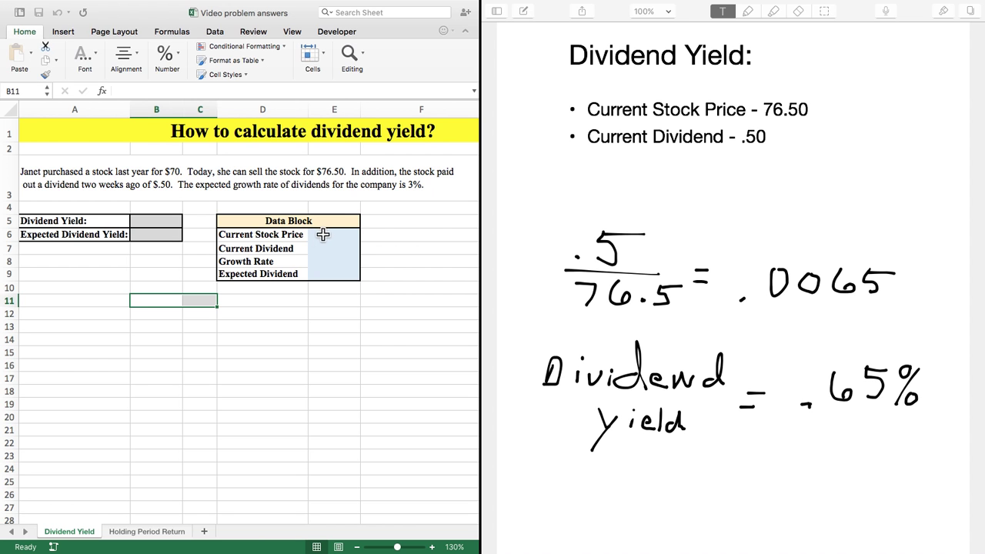
- Fill the data block with a current stock price of 70, a current dividend of 0.5 and a growth rate of 0.03
left_click(342, 238)
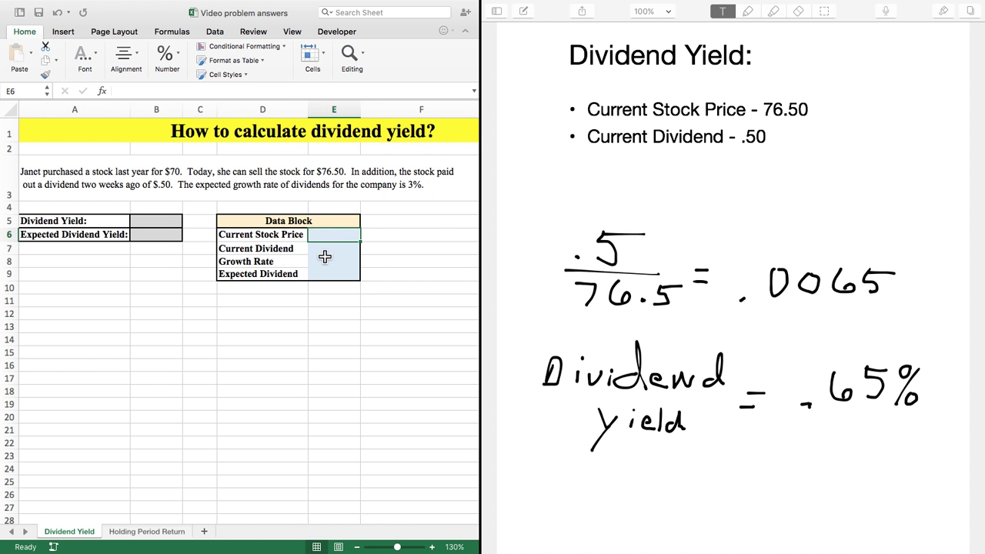
type("70")
key("Return")
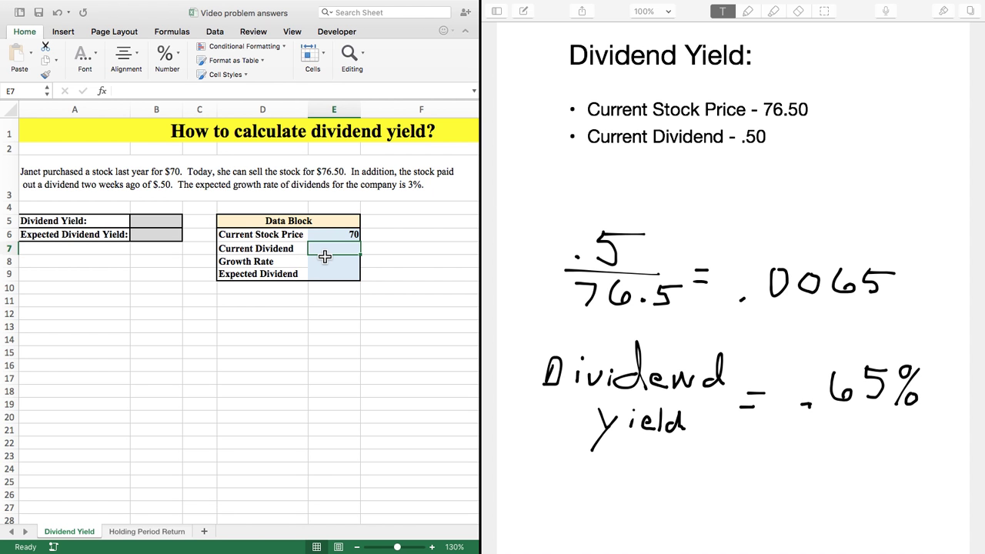
type(".5")
key("Return")
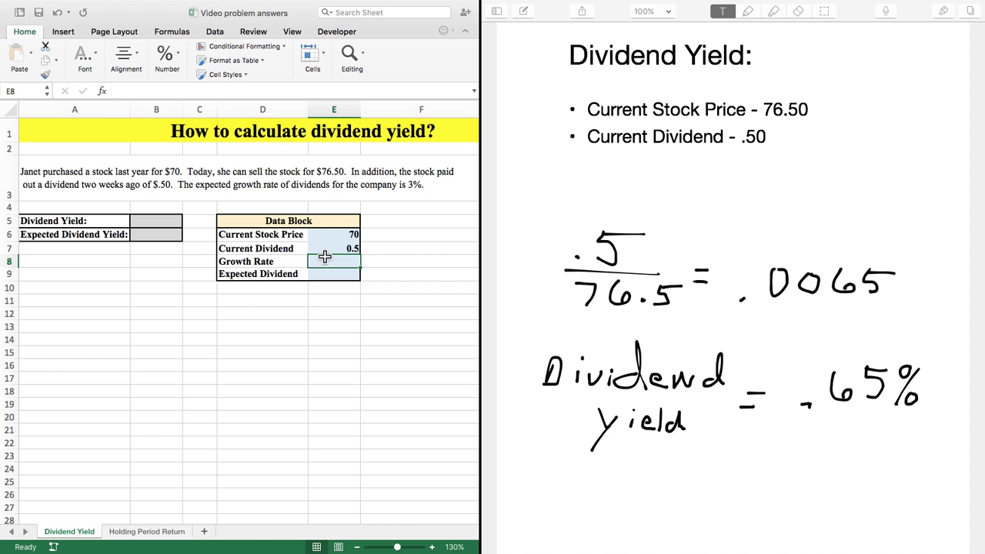
type(".06")
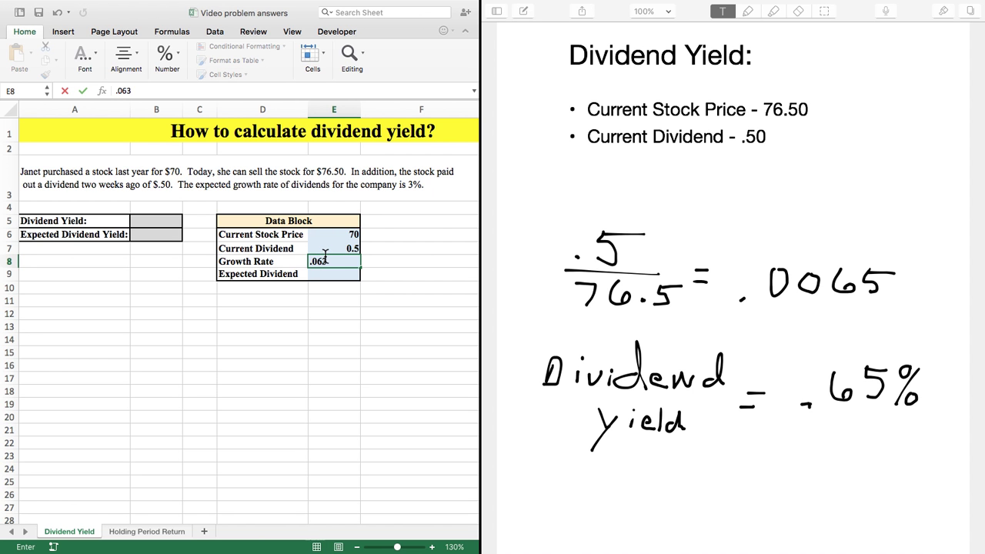
key("BackSpace")
type("3")
key("Return")
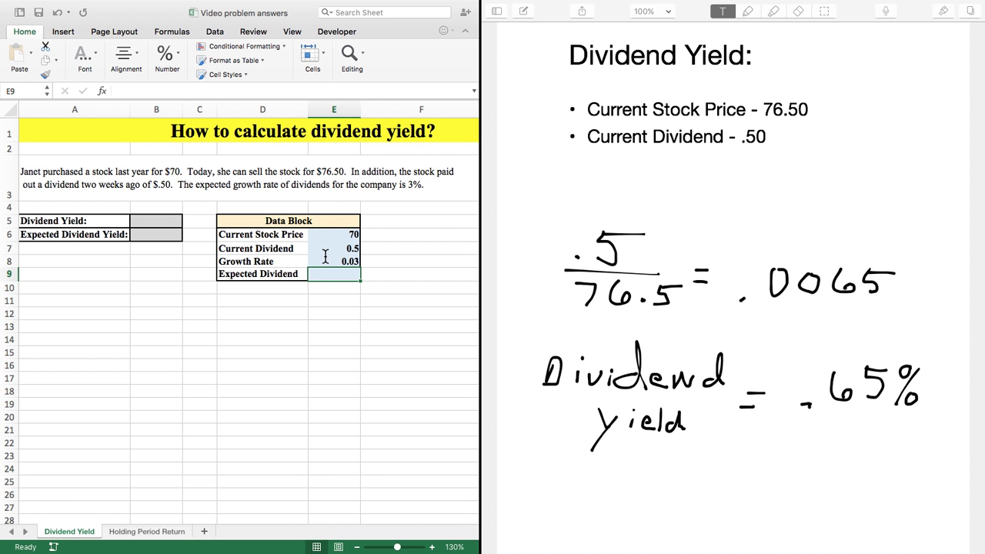
key("Return")
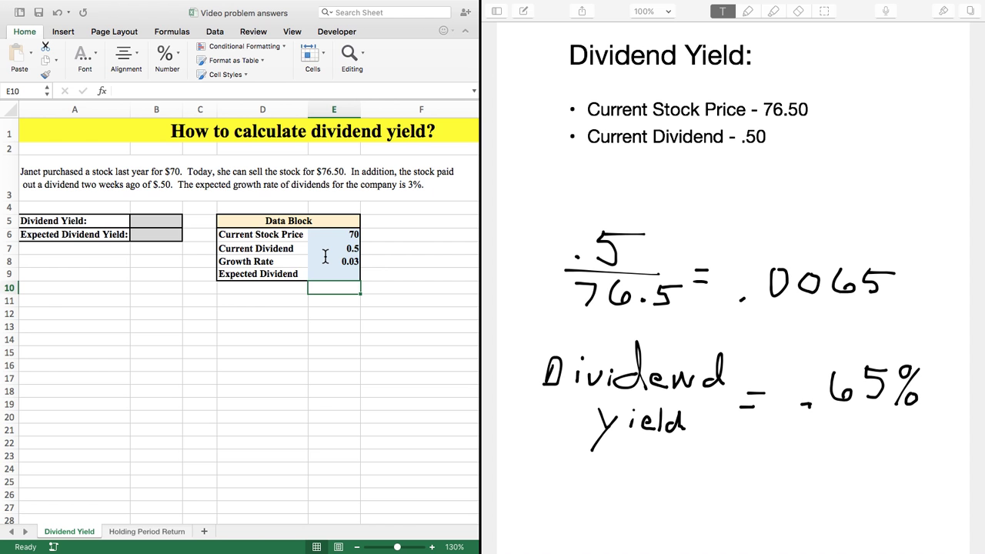
key("Return")
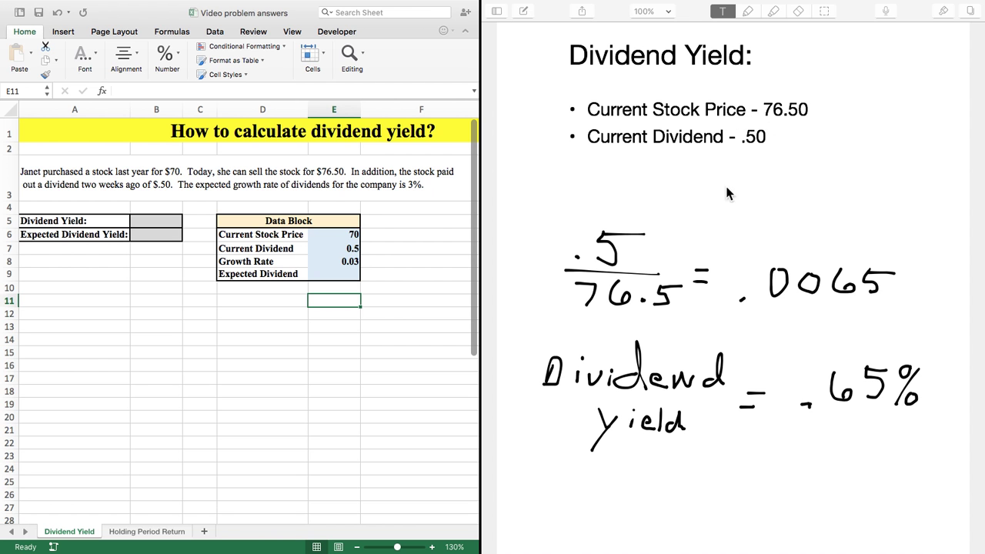
- In the Dividend Yield notes, draw pen arrows from 76.50 to the fraction's denominator and from .50 to its numerator
left_click(748, 11)
mouse_move(814, 110)
left_mouse_down()
mouse_move(677, 201)
mouse_move(531, 255)
mouse_move(526, 301)
mouse_move(570, 289)
mouse_move(565, 305)
left_mouse_up()
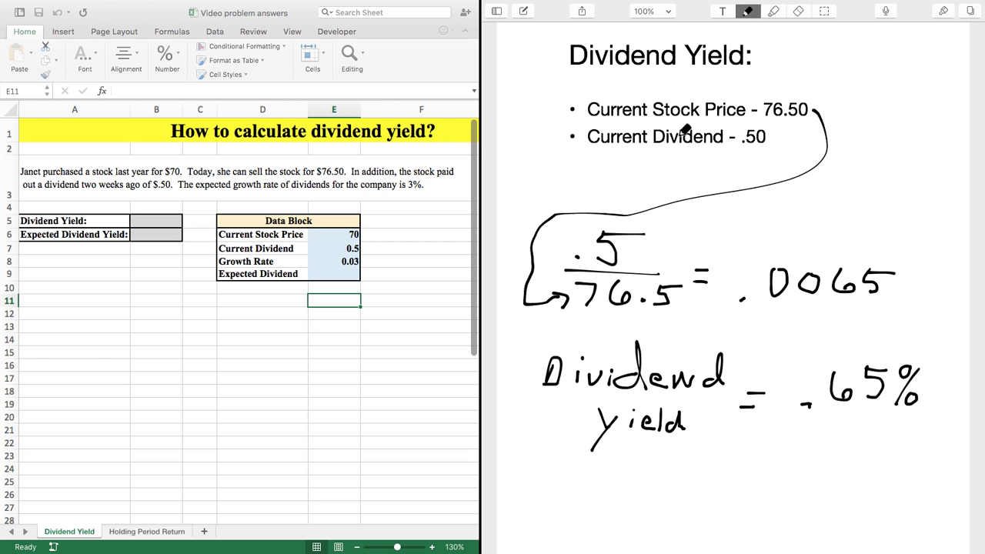
mouse_move(773, 139)
left_mouse_down()
mouse_move(791, 155)
mouse_move(655, 245)
mouse_move(675, 246)
left_mouse_up()
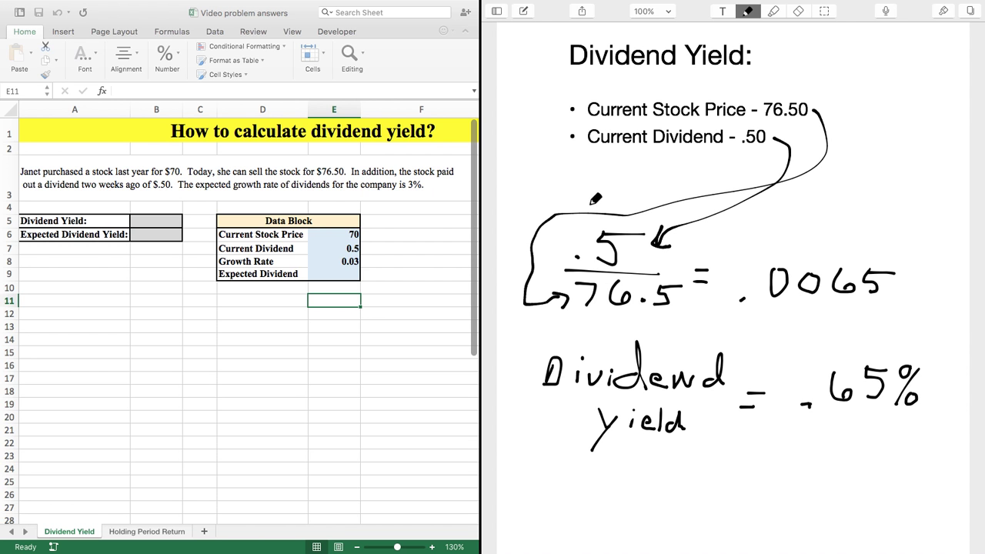
- Double-underline the handwritten .0065, mark its two-place decimal shift, and underline the .65% result with the pen
mouse_move(742, 298)
left_mouse_down()
mouse_move(835, 317)
mouse_move(739, 324)
left_mouse_up()
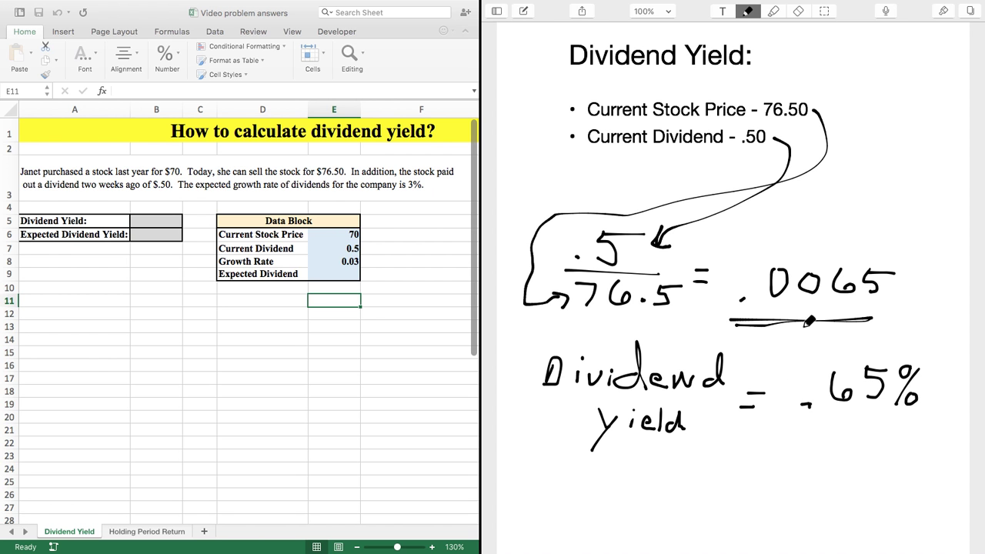
left_click_drag(741, 299, 819, 301)
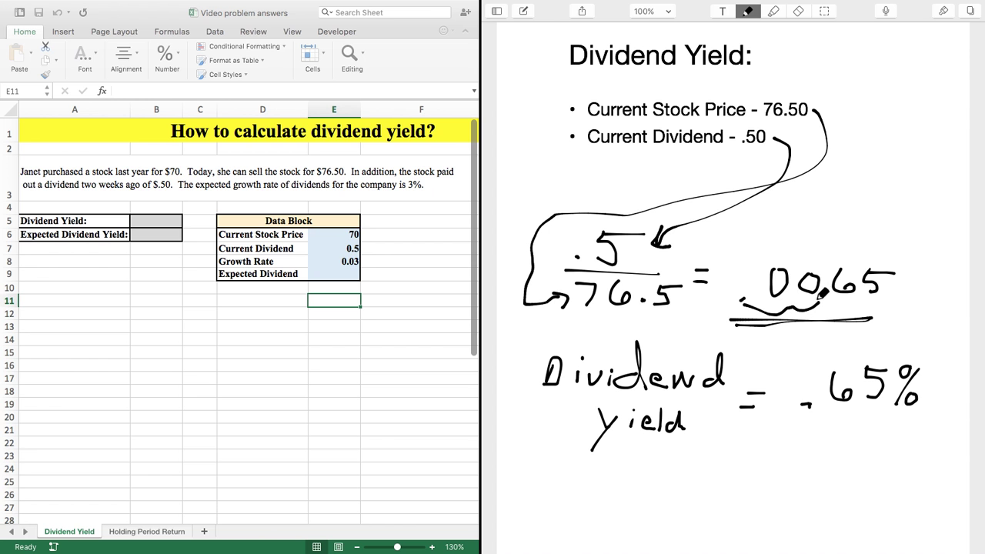
mouse_move(797, 433)
left_mouse_down()
mouse_move(899, 436)
mouse_move(845, 464)
left_mouse_up()
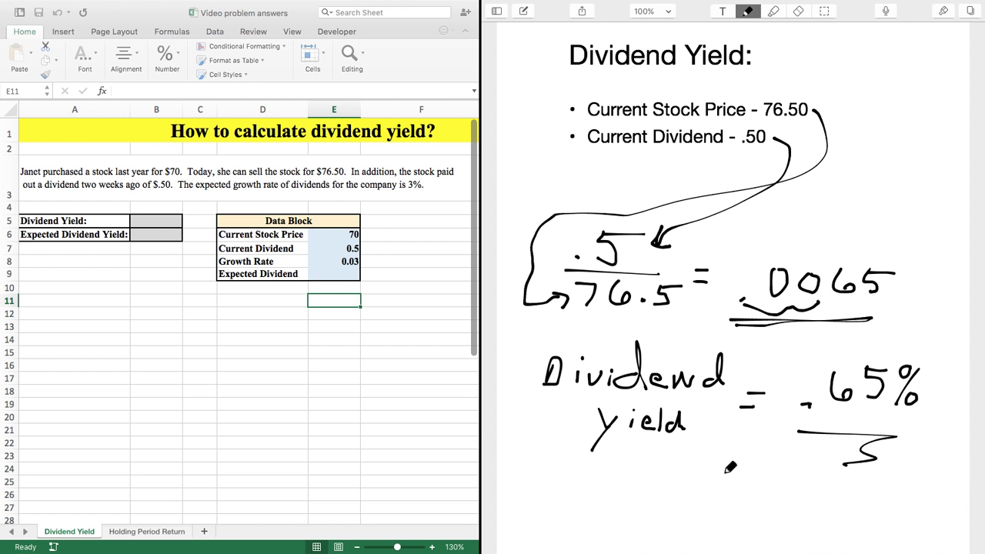
left_click(156, 221)
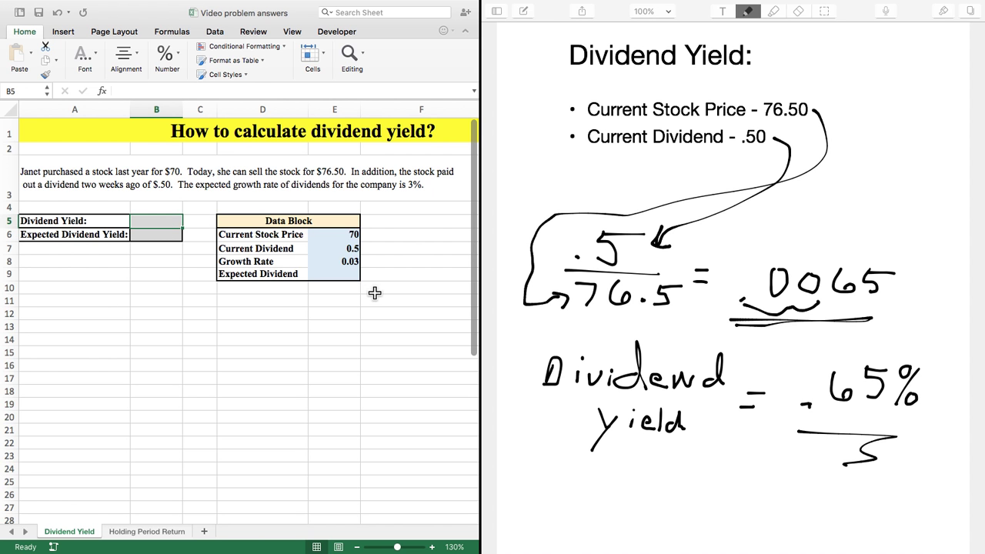
type("=")
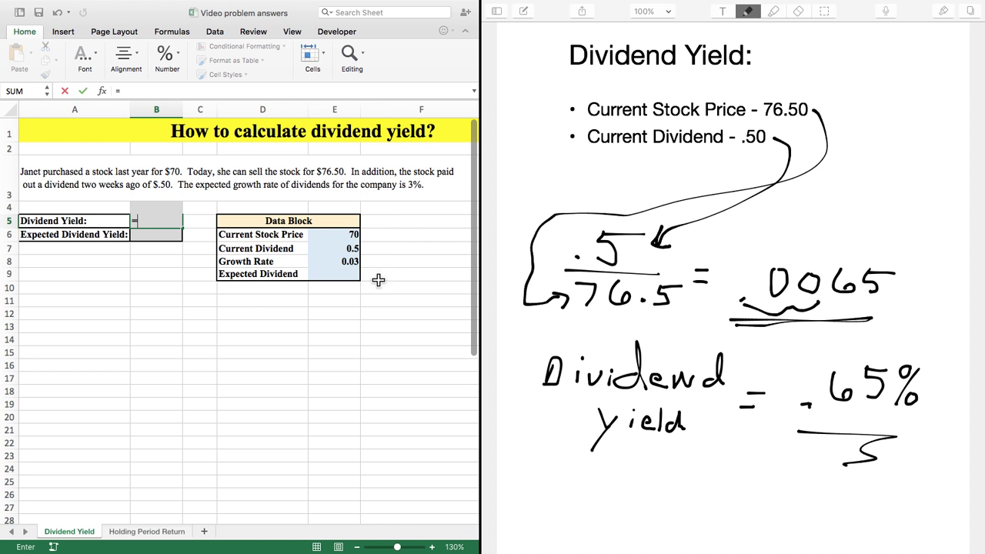
left_click(347, 251)
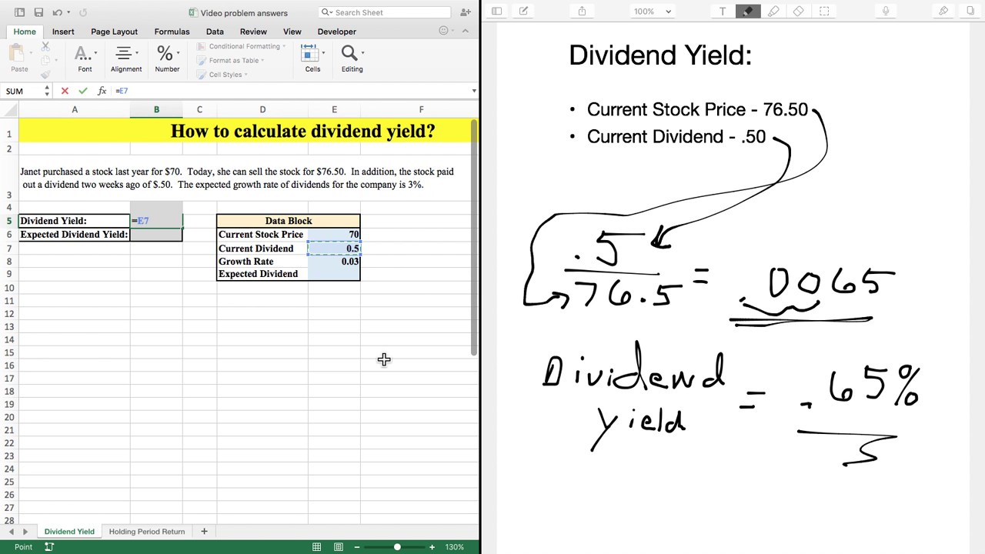
type("/")
key("BackSpace")
key("BackSpace")
key("BackSpace")
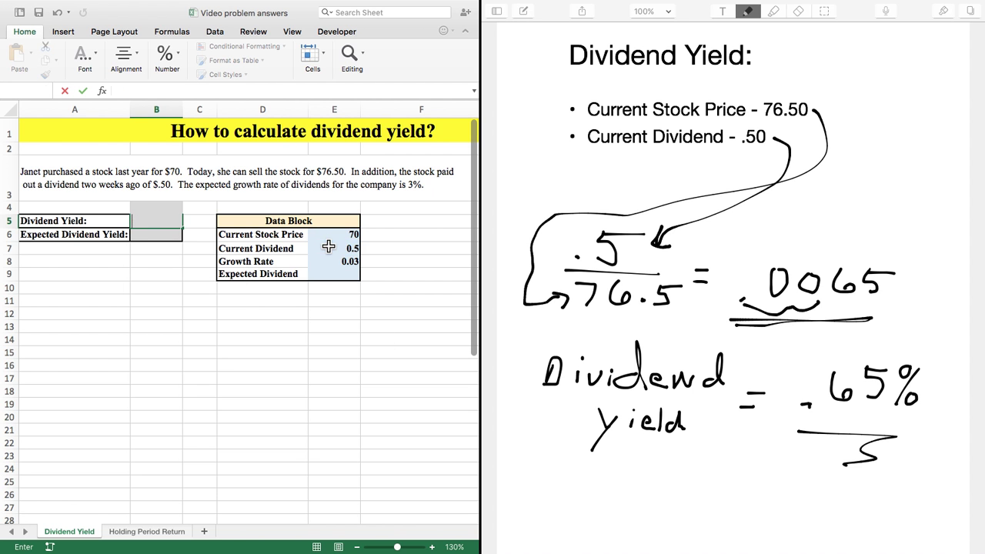
- Set the Current Stock Price in cell E6 of the data block to 76.50
left_click(342, 235)
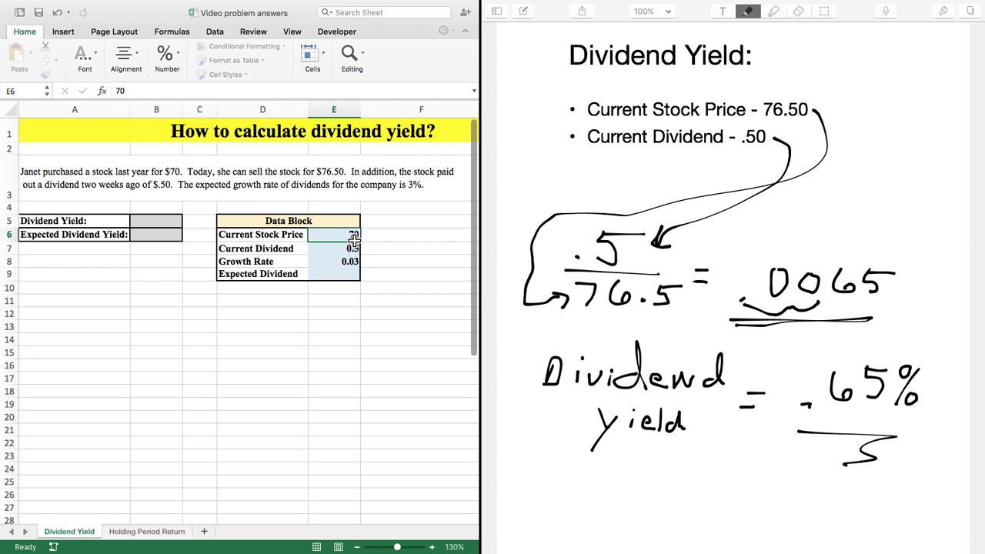
type("76.")
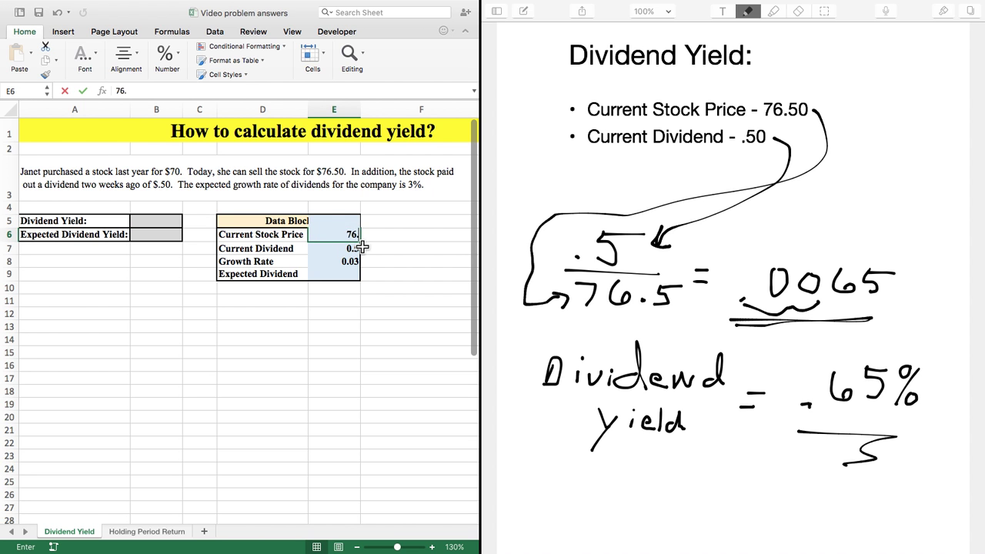
type("50")
left_click(360, 247)
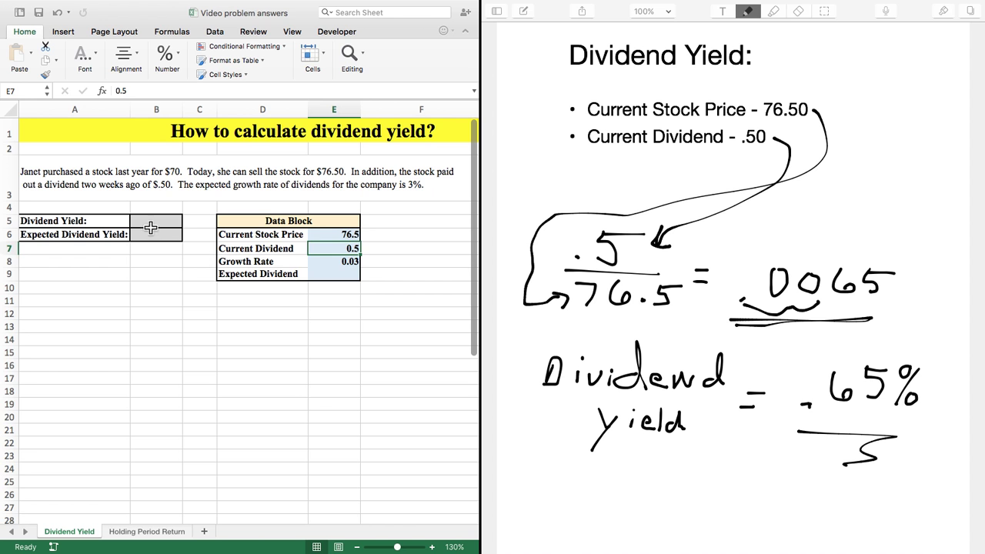
- Calculate the Dividend Yield in cell B5 with the formula =E7/E6, dividing the current dividend by the current stock price
left_click(154, 224)
type("=")
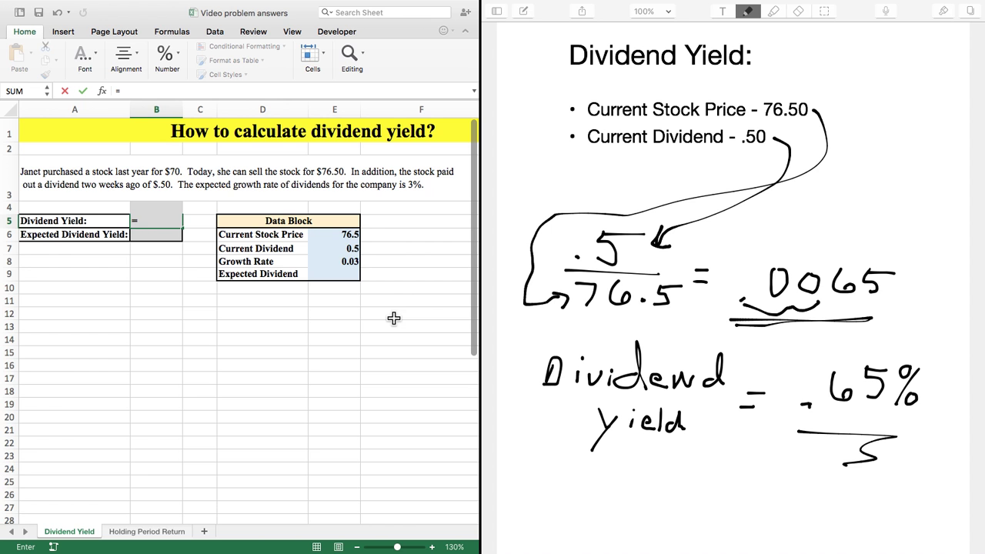
left_click(343, 249)
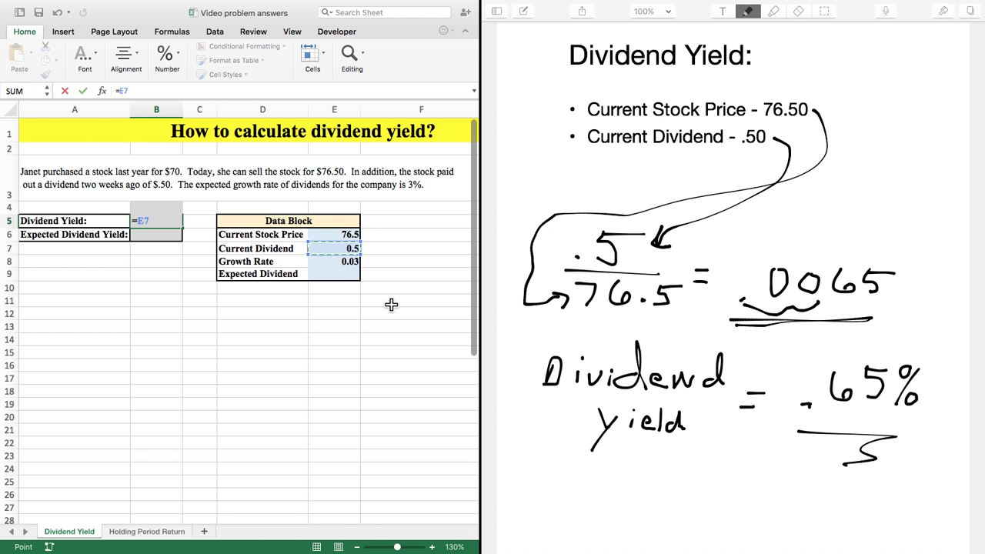
type("/")
left_click(339, 235)
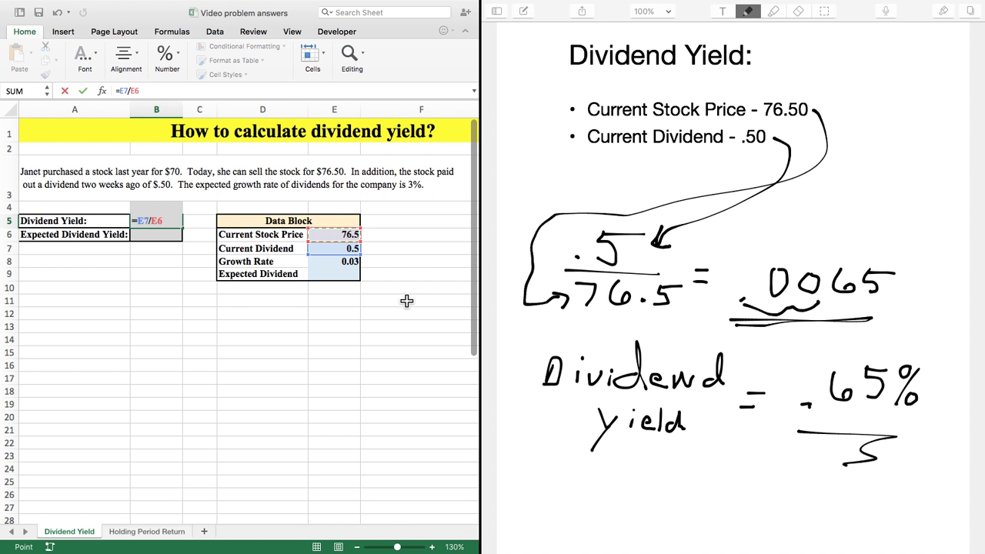
key("Return")
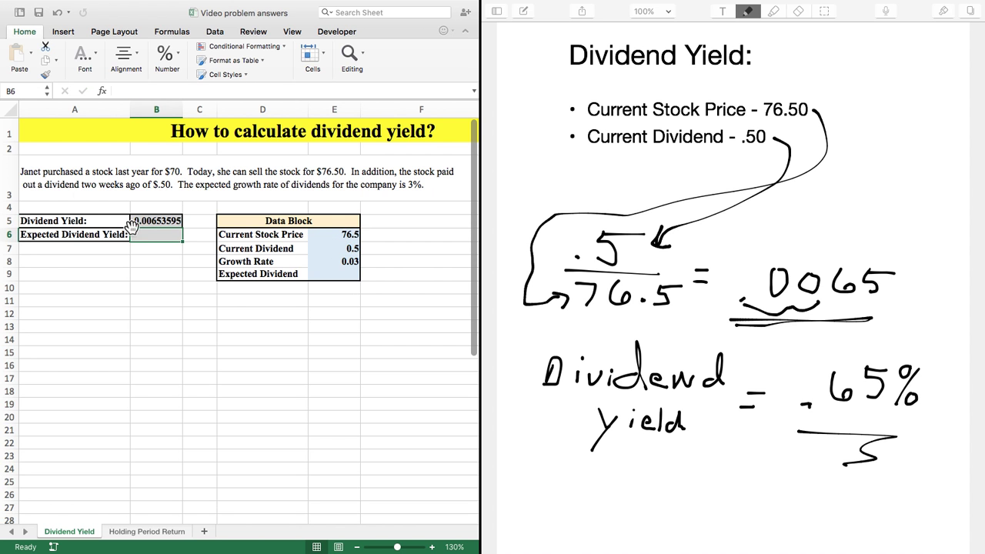
- Format the Dividend Yield result in B5 as a percentage with two decimal places
left_click(139, 220)
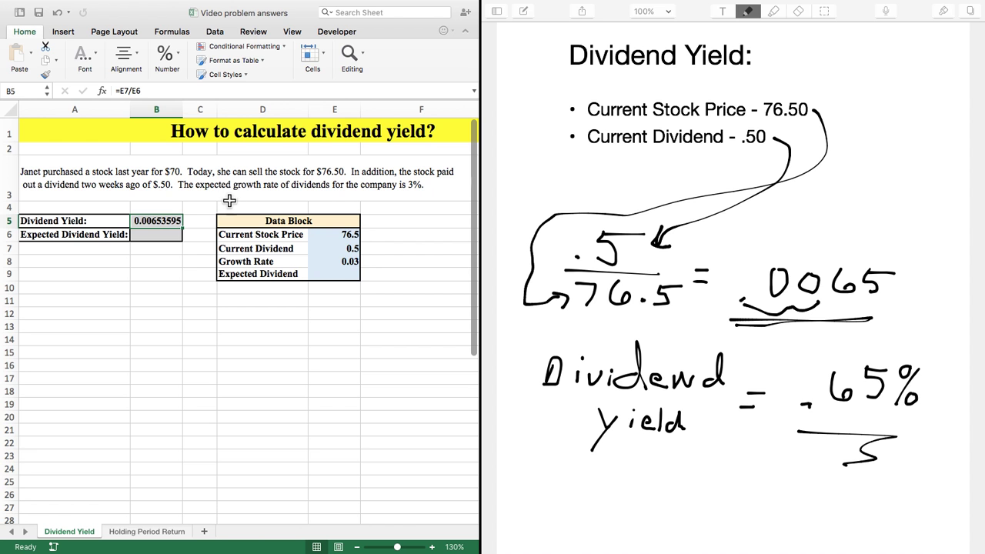
left_click(164, 54)
left_click(152, 112)
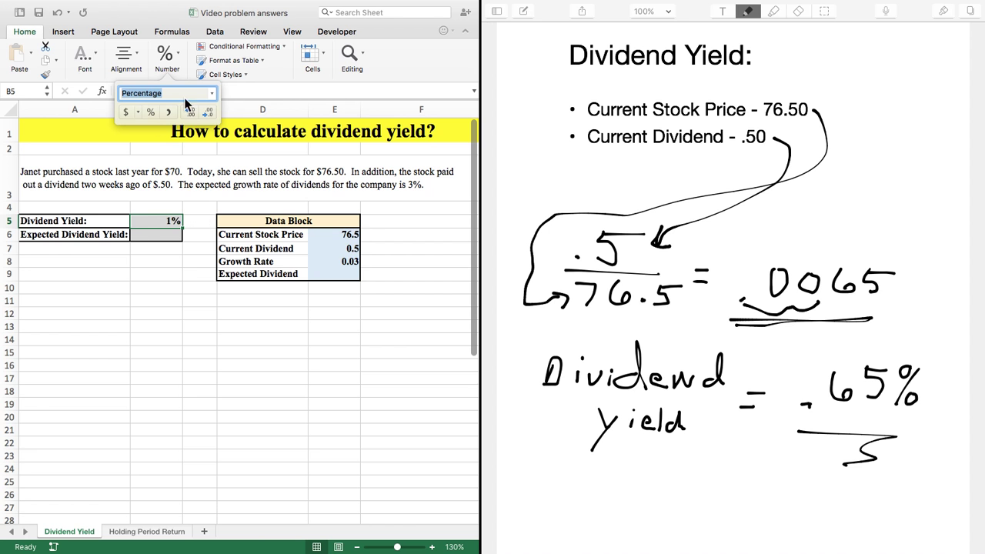
left_click(190, 113)
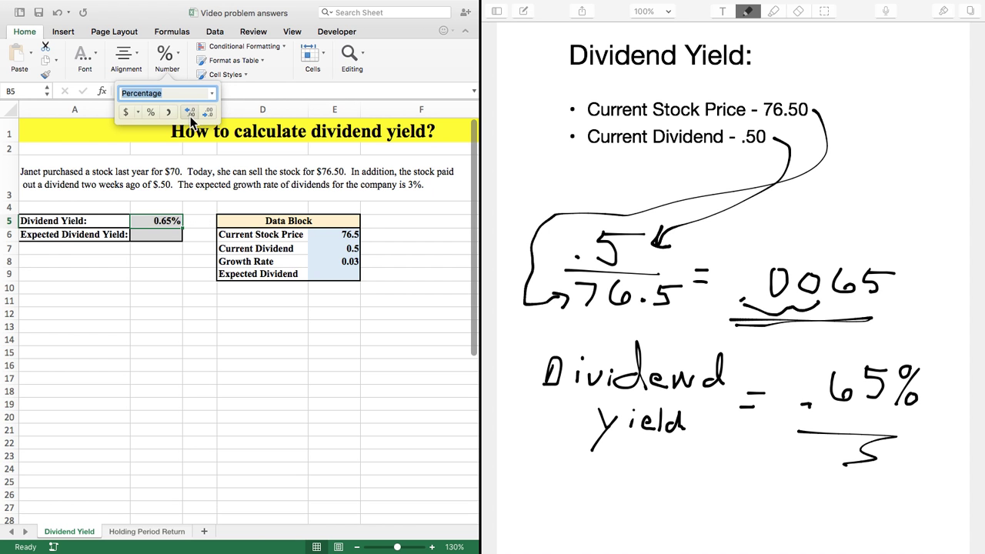
left_click(150, 262)
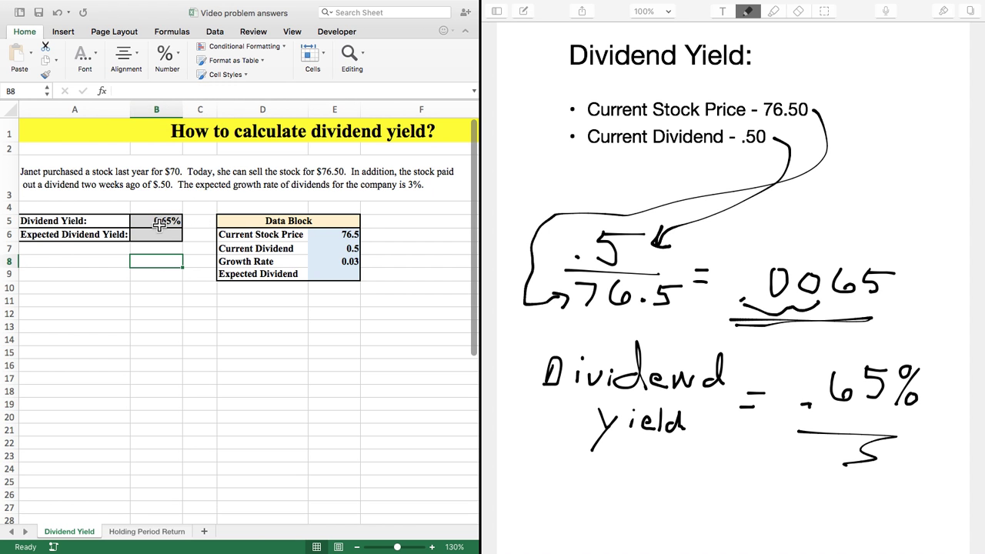
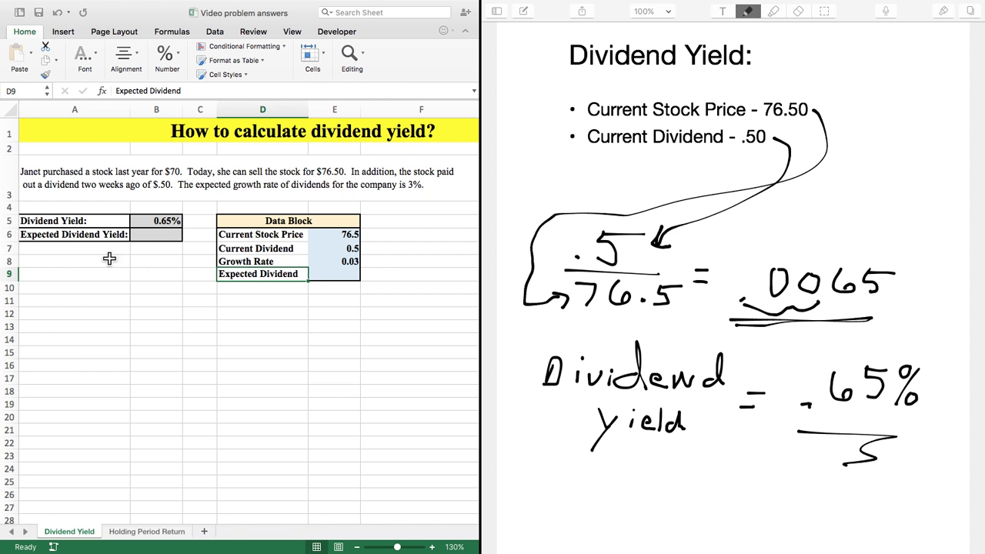
- In the Expected Dividend Yield notes, draw pen arrows from .50 to the .5 and from 3% to the .03 in the handwritten D1 equation
left_click(89, 235)
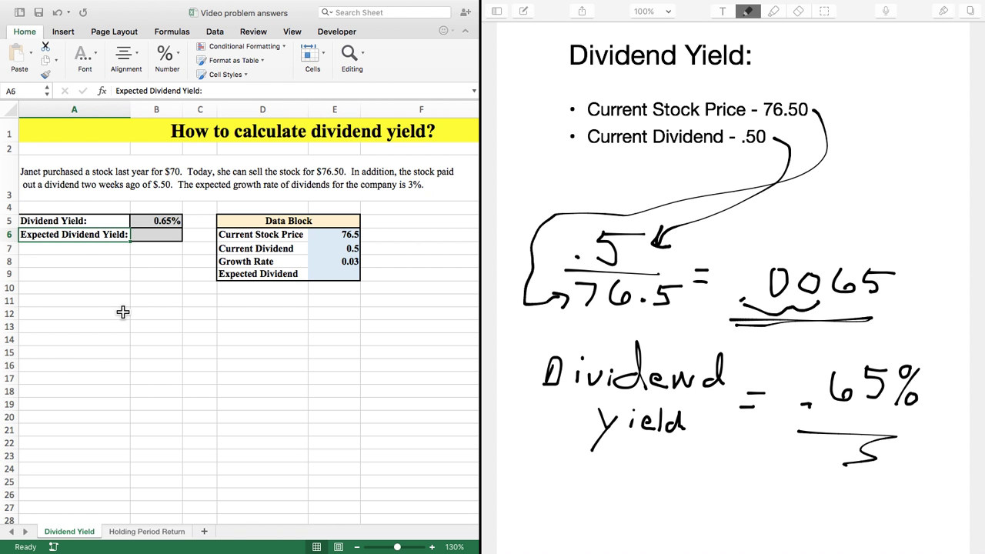
scroll(669, 362, "down", 5)
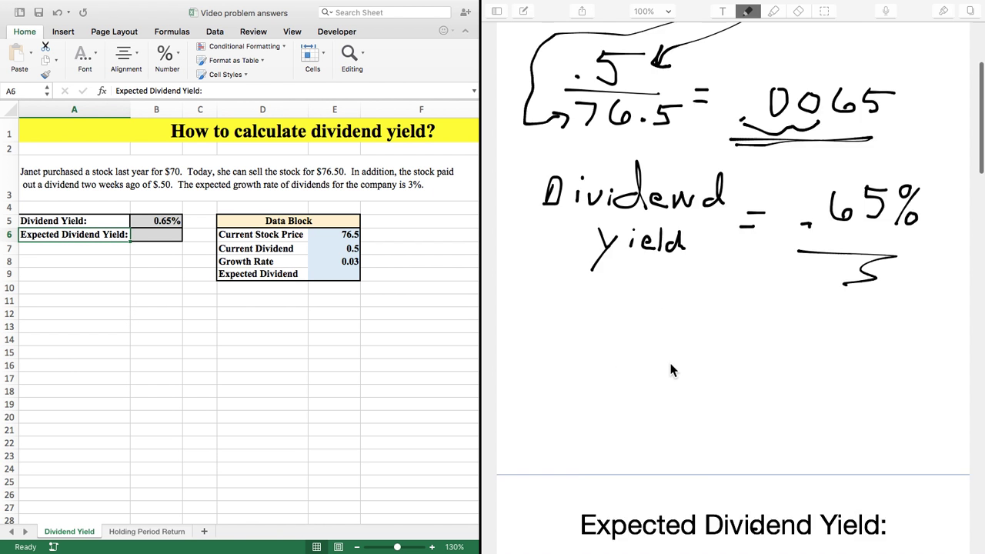
scroll(669, 371, "down", 6)
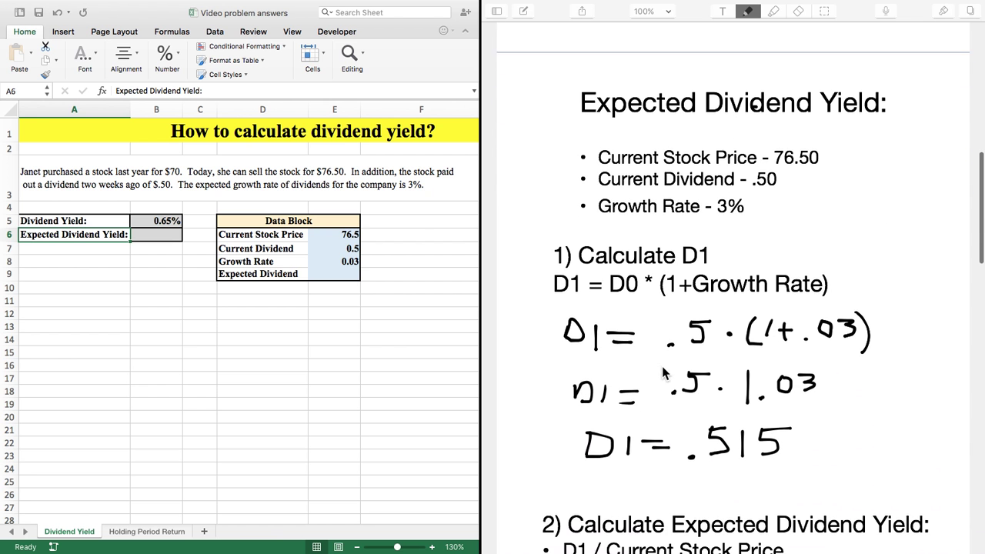
scroll(661, 373, "down", 1)
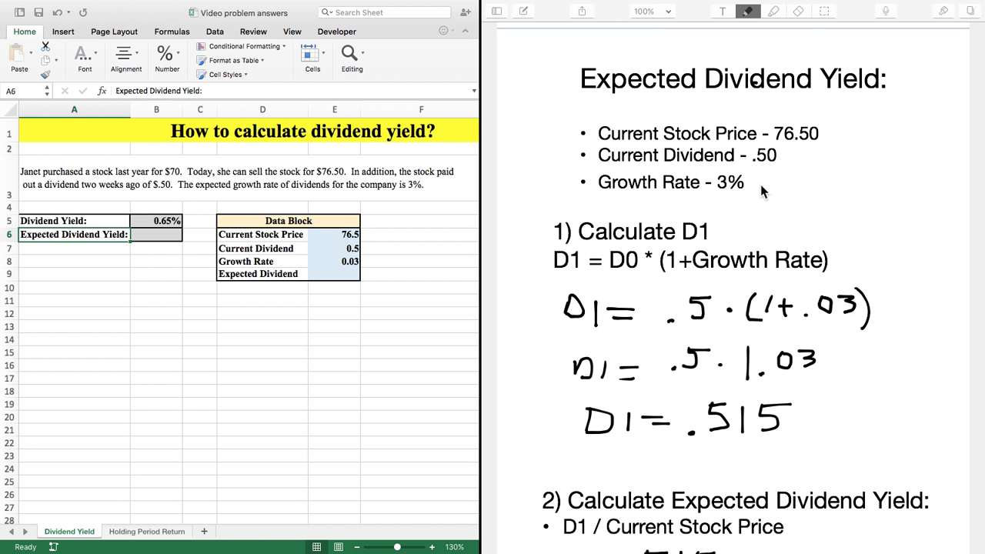
left_click(795, 162)
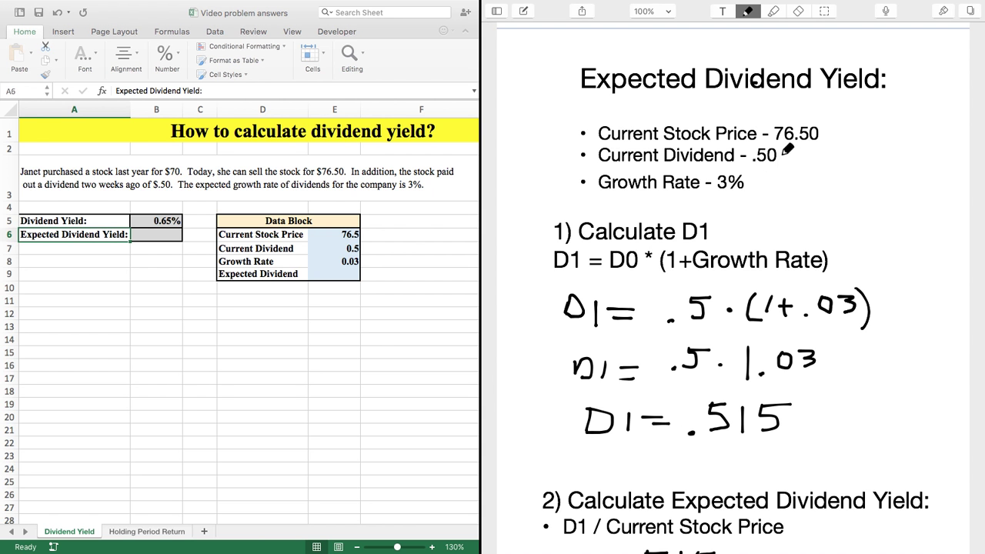
mouse_move(781, 158)
left_mouse_down()
mouse_move(796, 168)
mouse_move(725, 252)
mouse_move(693, 260)
mouse_move(704, 291)
mouse_move(722, 274)
left_mouse_up()
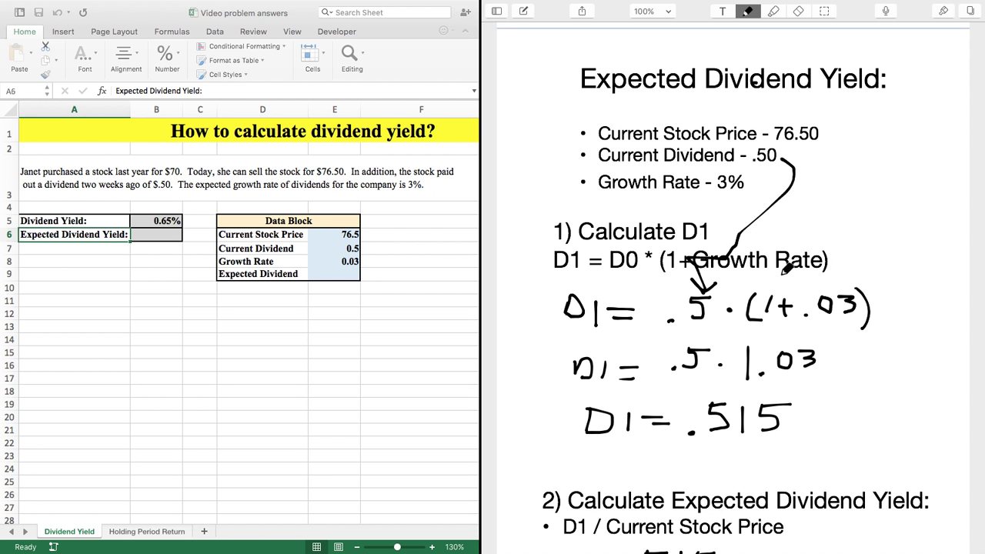
left_click_drag(751, 178, 792, 186)
mouse_move(851, 191)
left_mouse_down()
mouse_move(832, 274)
mouse_move(851, 270)
left_mouse_up()
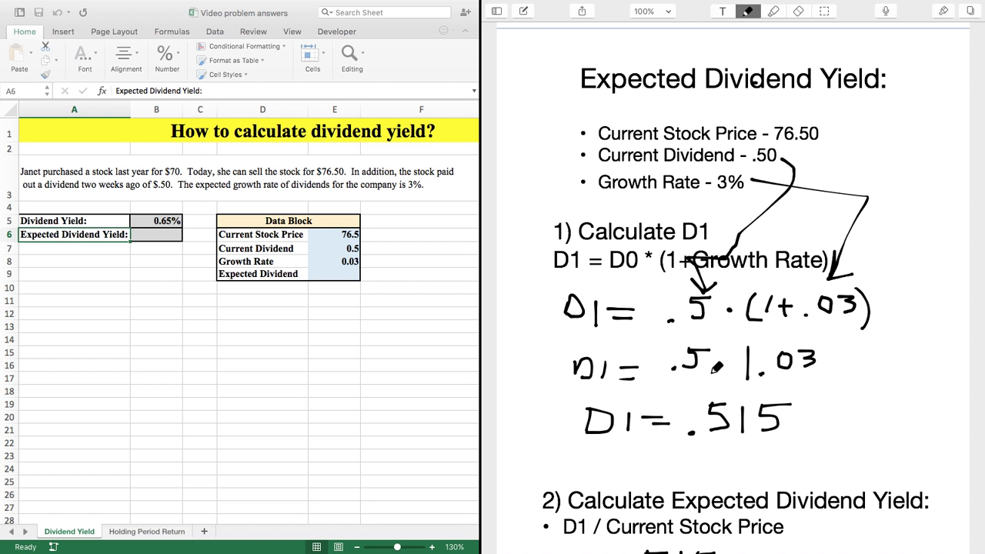
- Draw a pen box around the handwritten result D1 = .515 in the Expected Dividend Yield notes
left_click_drag(564, 395, 762, 391)
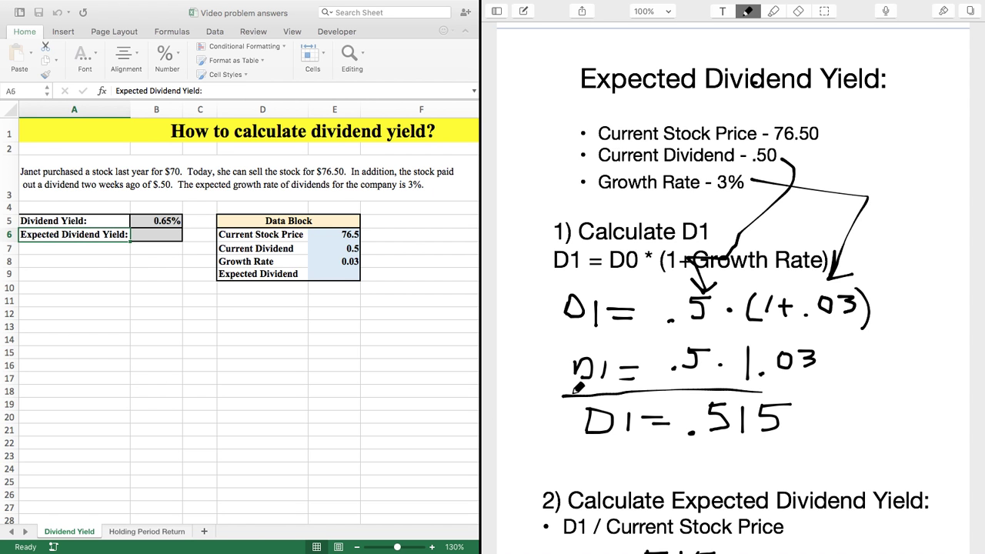
mouse_move(565, 393)
left_mouse_down()
mouse_move(553, 435)
mouse_move(839, 456)
mouse_move(826, 377)
mouse_move(750, 391)
left_mouse_up()
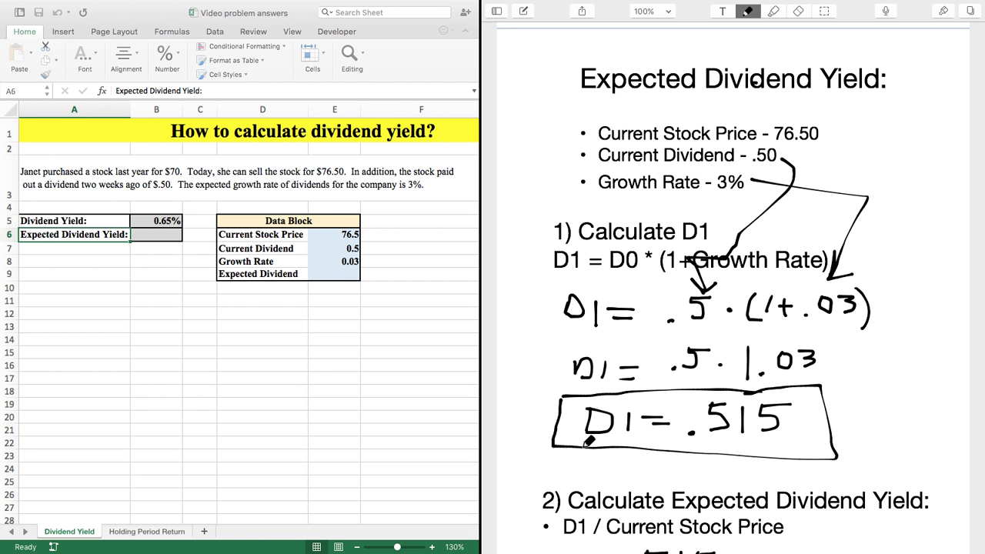
- Calculate the Expected Dividend in cell E9 with the formula =E7*(1+.03)
left_click(330, 272)
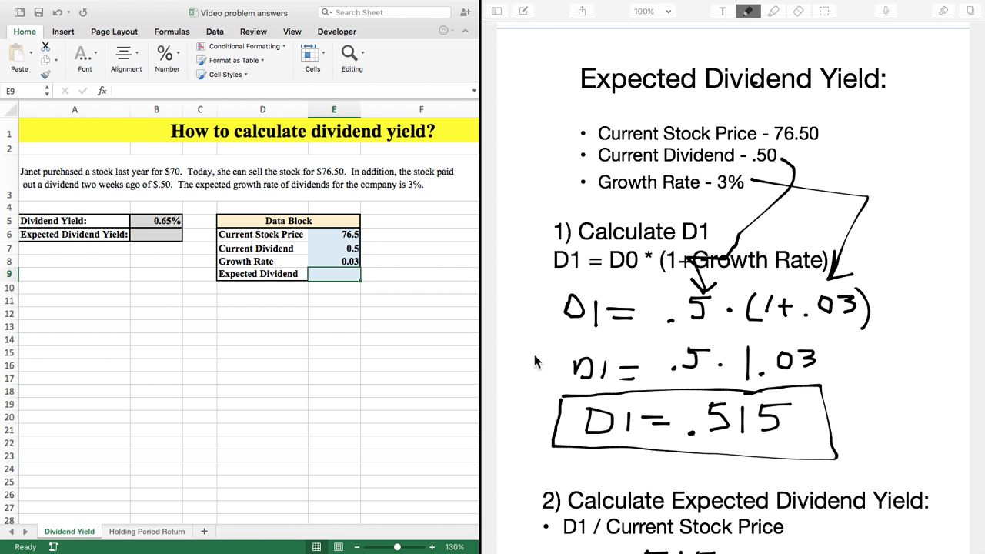
type("=")
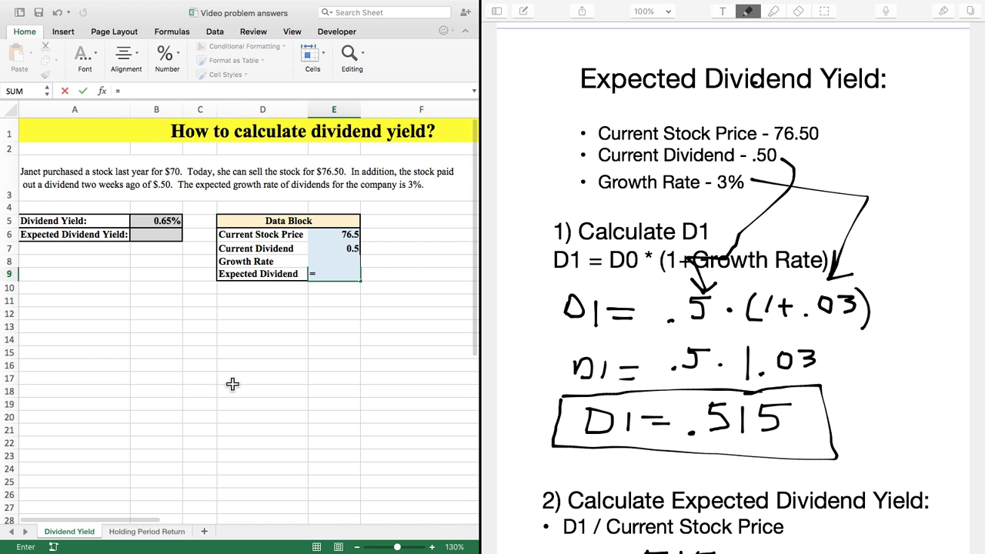
left_click(340, 249)
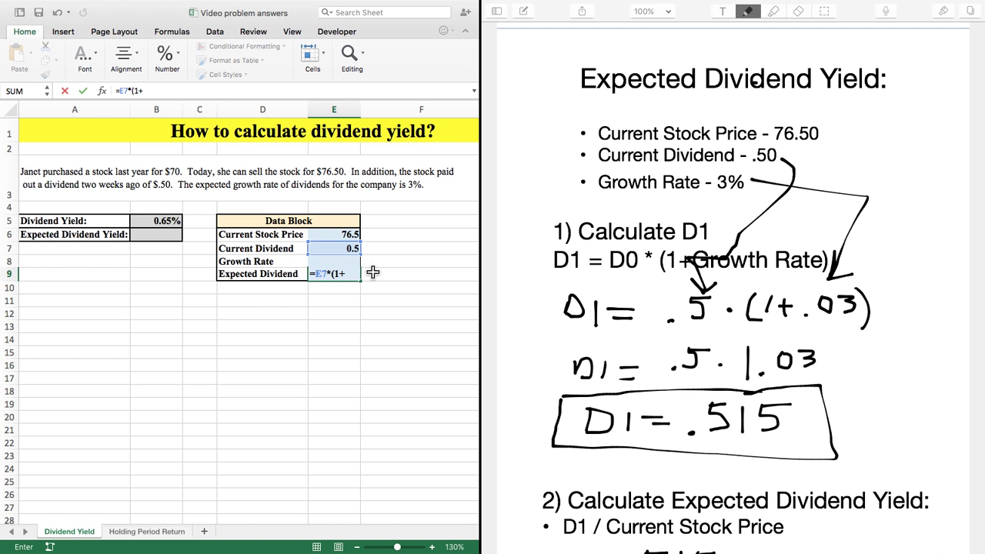
left_click(350, 261)
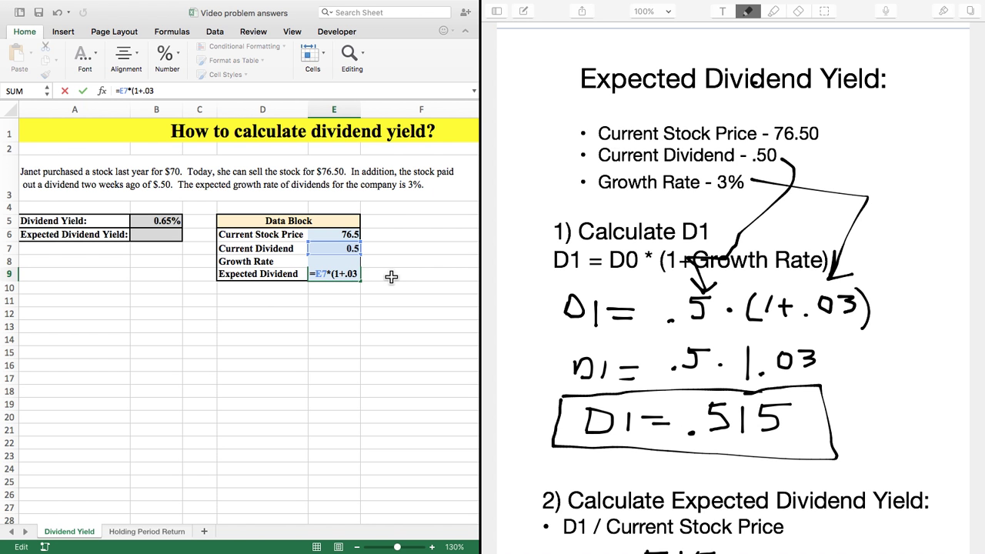
type(".03)")
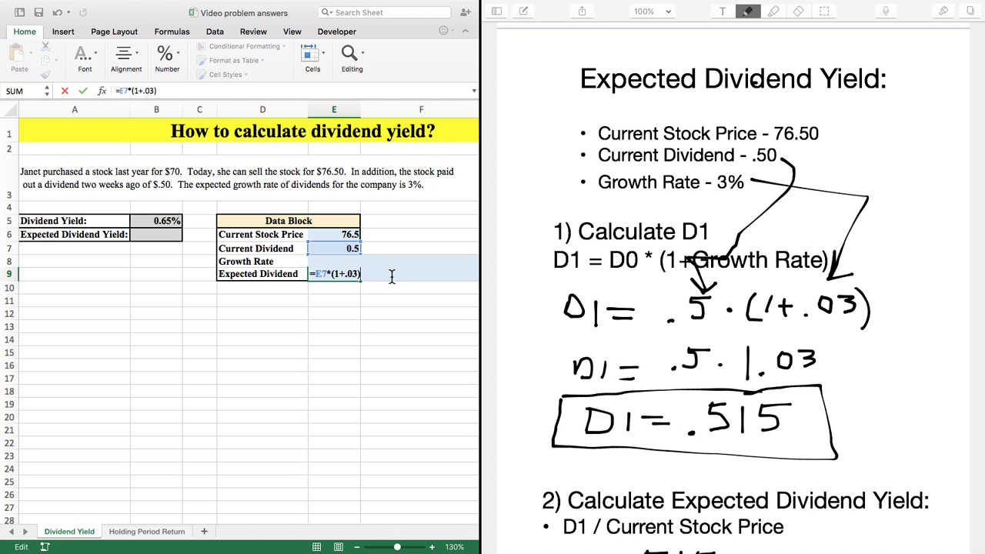
key("Return")
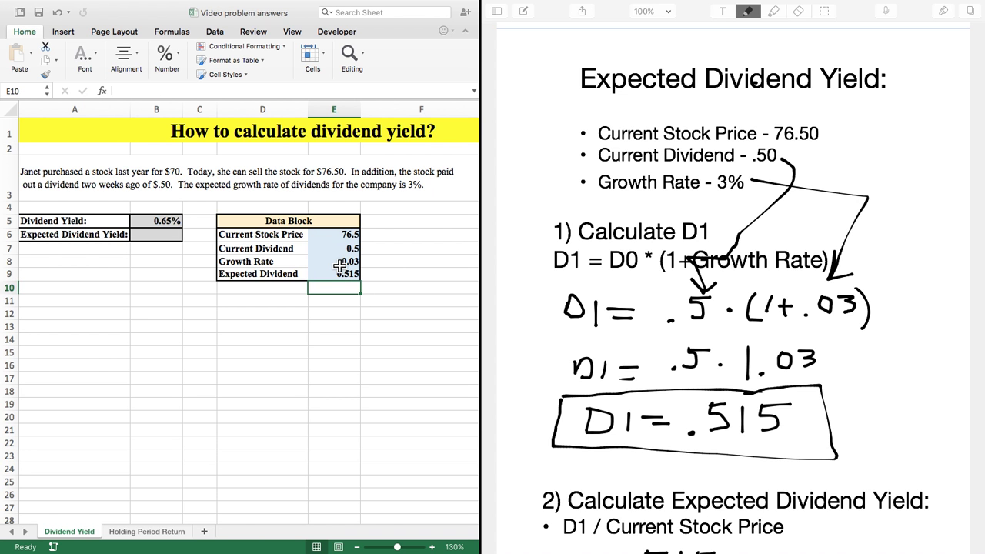
- Replace the hard-coded growth rate in the E9 formula with a reference to E8, giving =E7*(1+E8)
left_click(347, 262)
double_click(344, 273)
key("Escape")
left_click(354, 263)
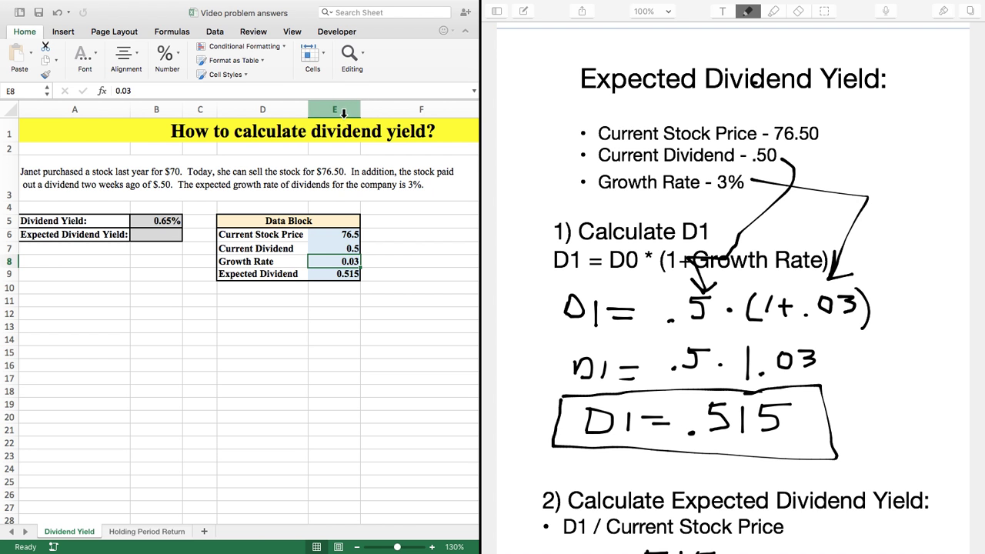
left_click(346, 273)
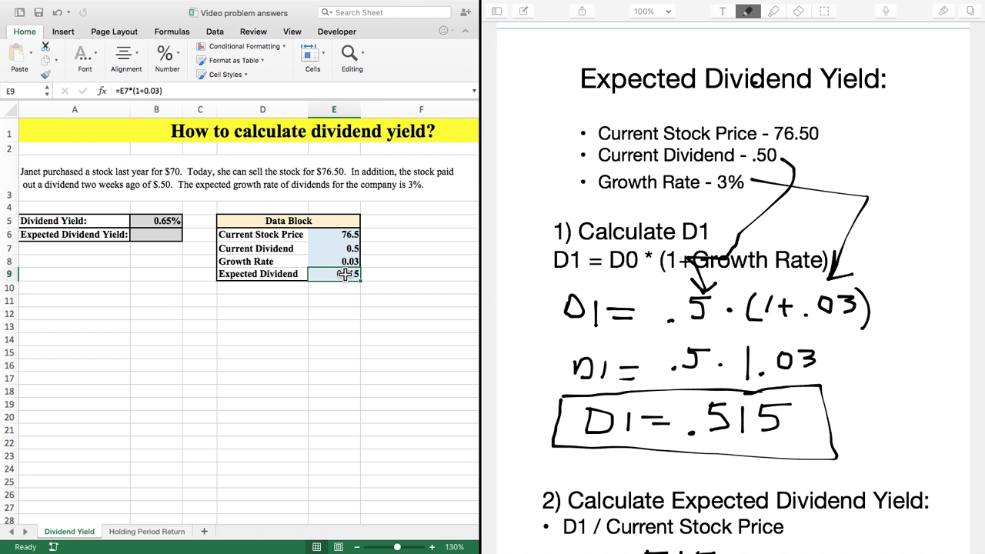
left_click(161, 90)
key("BackSpace")
key("BackSpace")
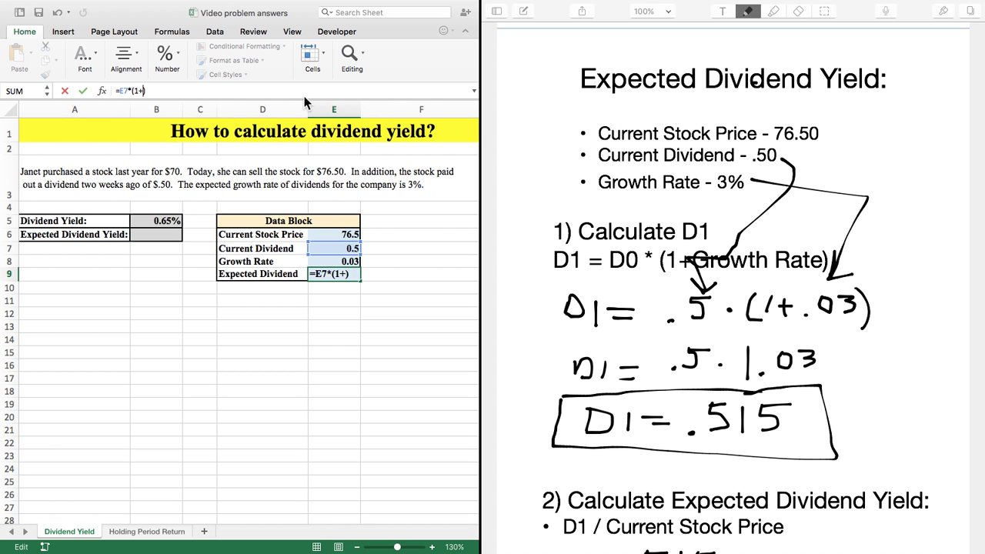
type("E8")
key("Return")
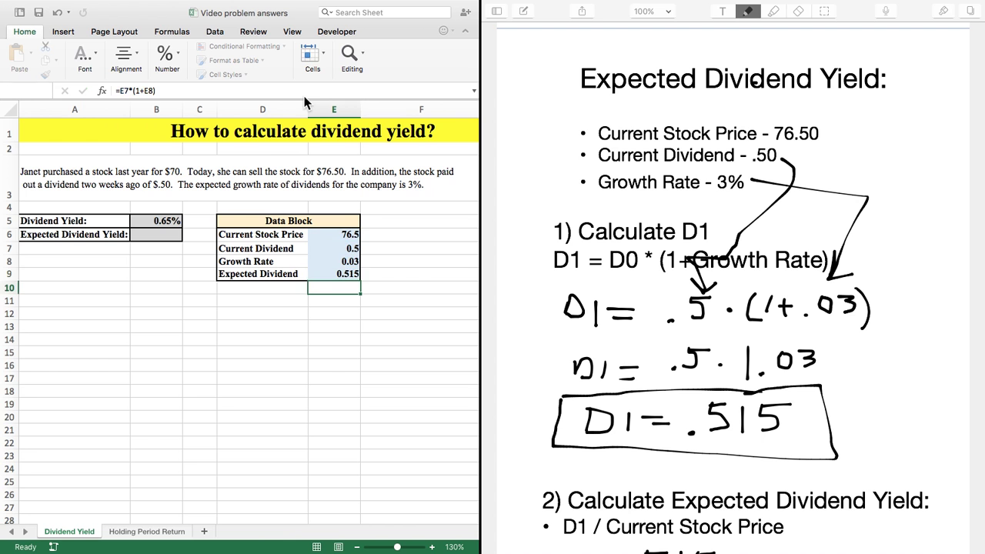
left_click_drag(337, 234, 344, 262)
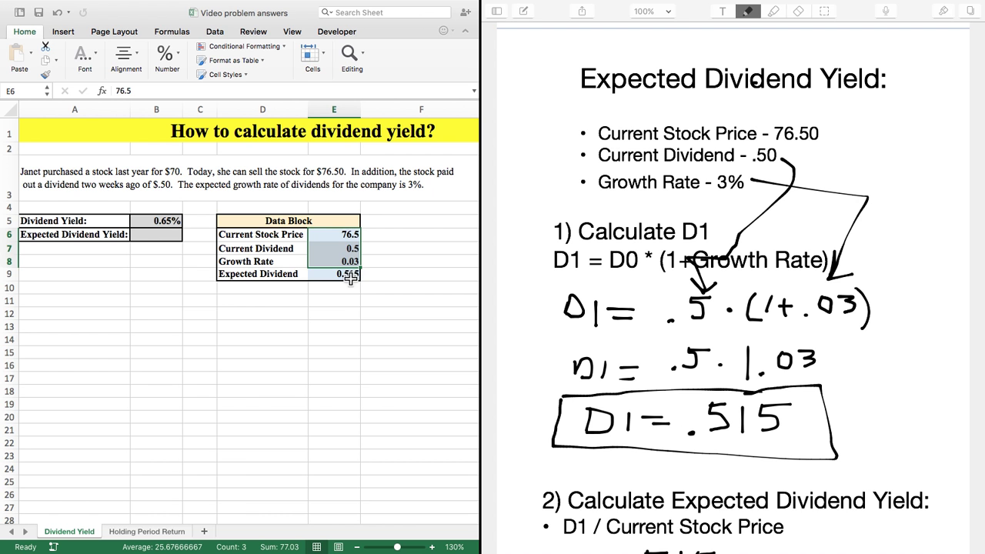
left_click(200, 287)
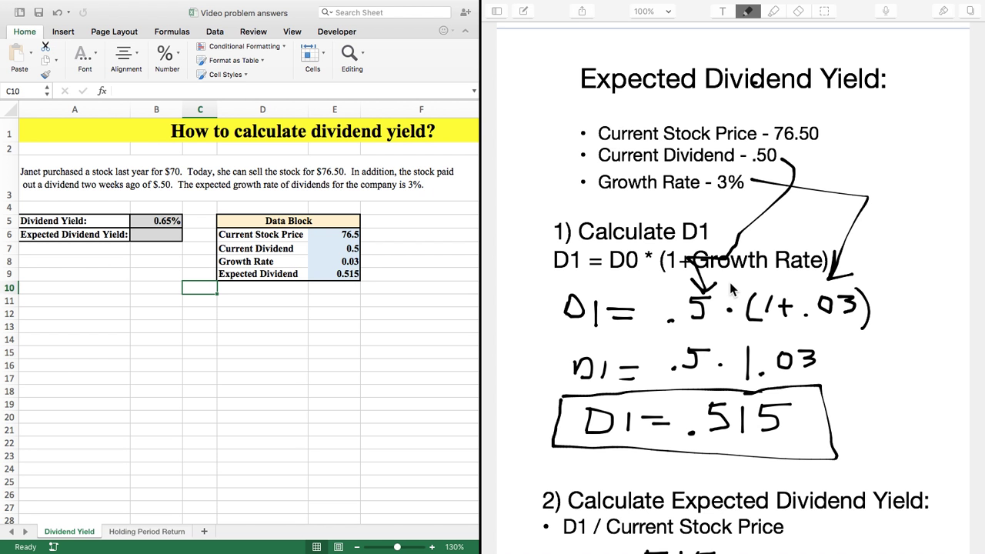
- In part 2 of the notes, draw an arrow from the boxed D1 result to the .515 numerator and box the 76.50 denominator
scroll(722, 318, "down", 2)
scroll(722, 318, "down", 10)
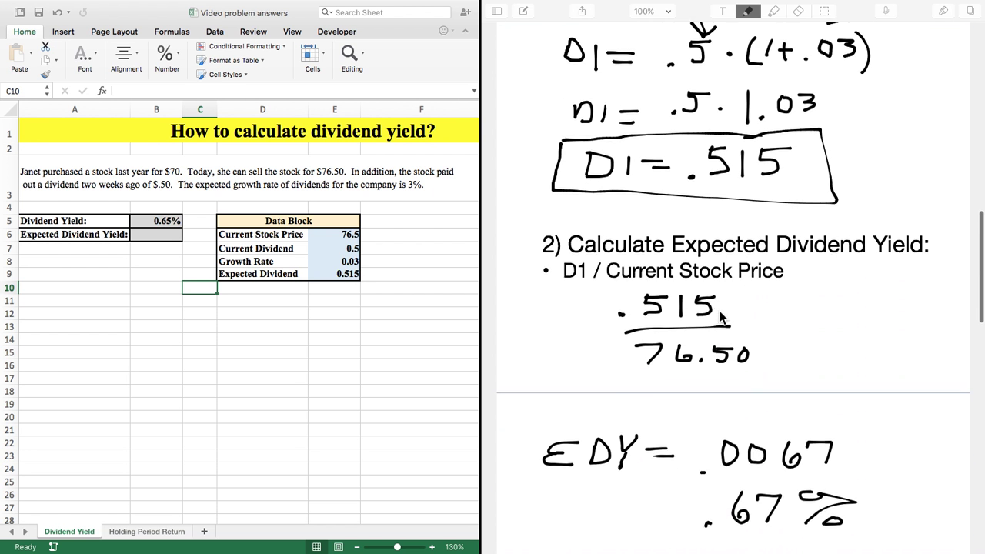
scroll(722, 318, "down", 2)
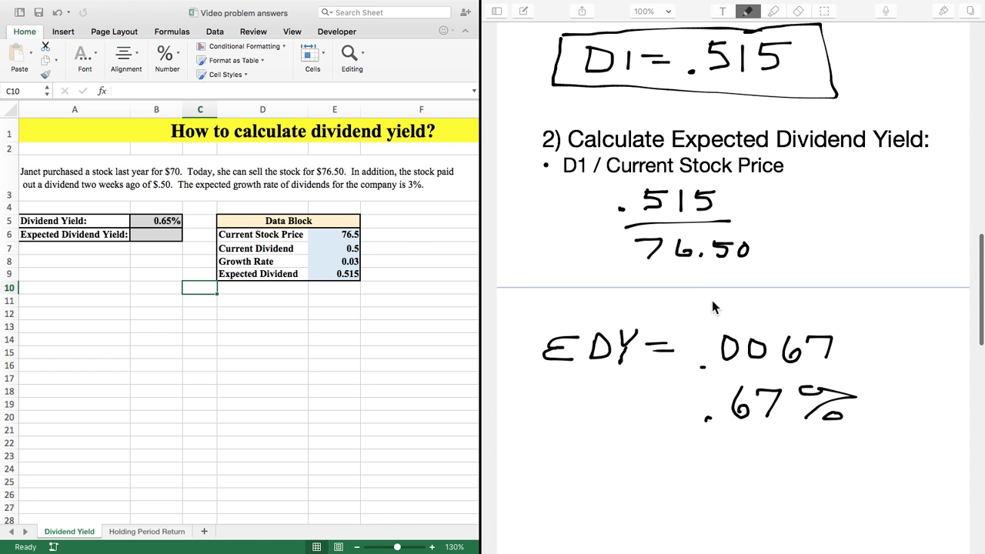
scroll(713, 300, "up", 20)
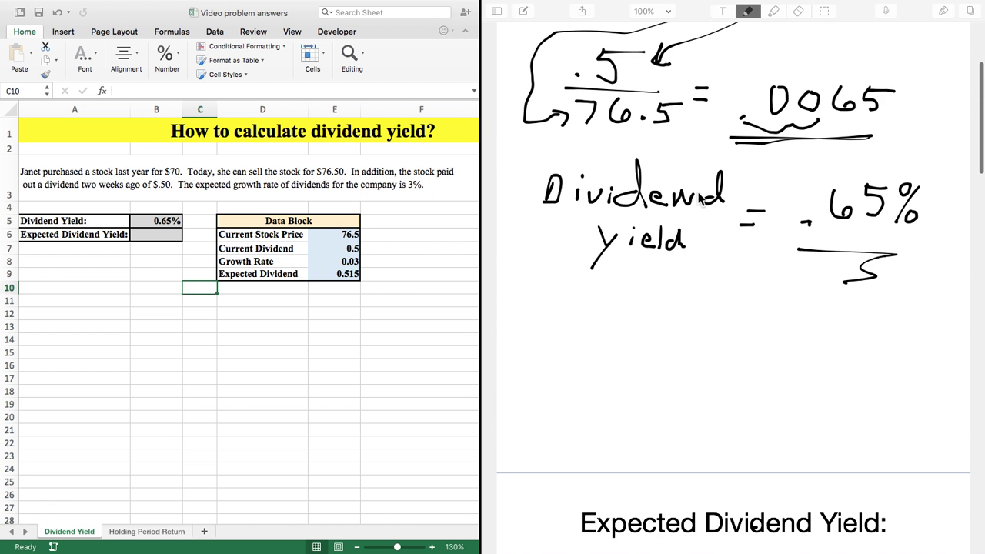
scroll(716, 269, "down", 20)
scroll(682, 266, "down", 2)
scroll(682, 266, "up", 7)
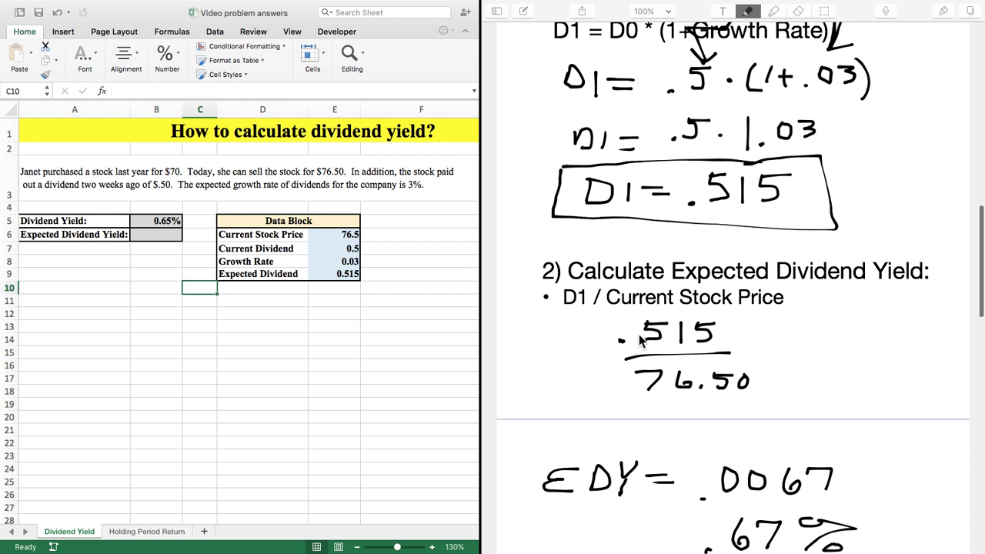
scroll(639, 339, "up", 4)
scroll(686, 332, "down", 1)
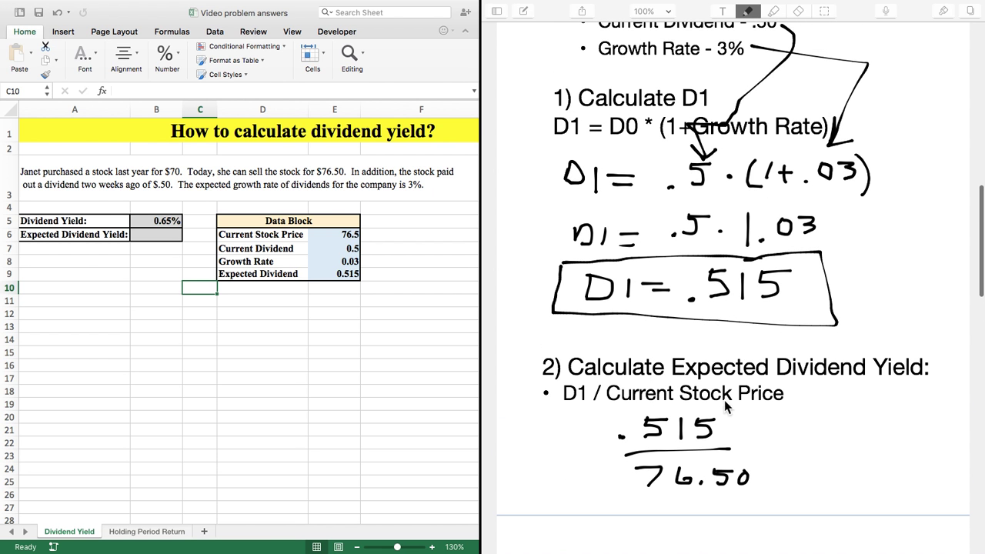
left_click(750, 10)
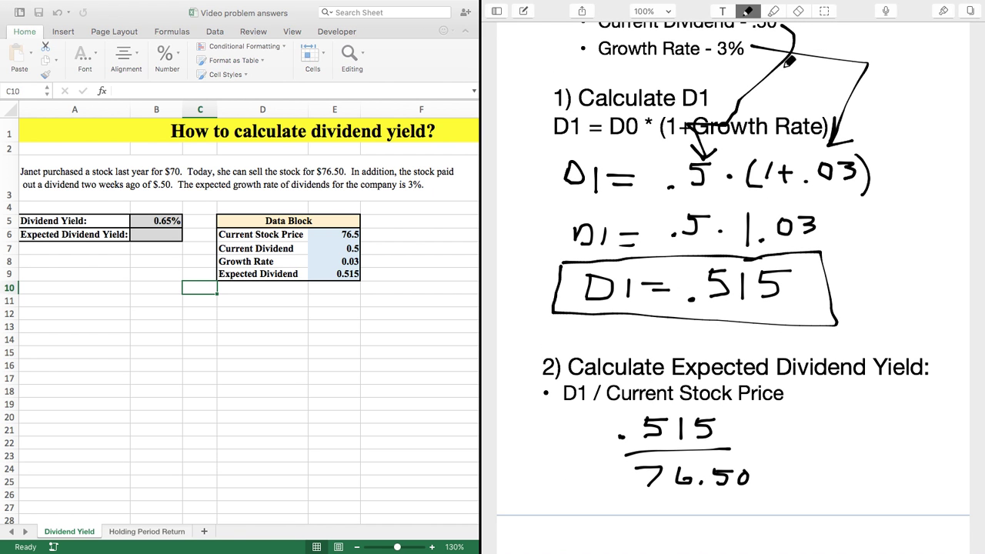
mouse_move(839, 283)
left_mouse_down()
mouse_move(873, 339)
mouse_move(761, 410)
left_mouse_up()
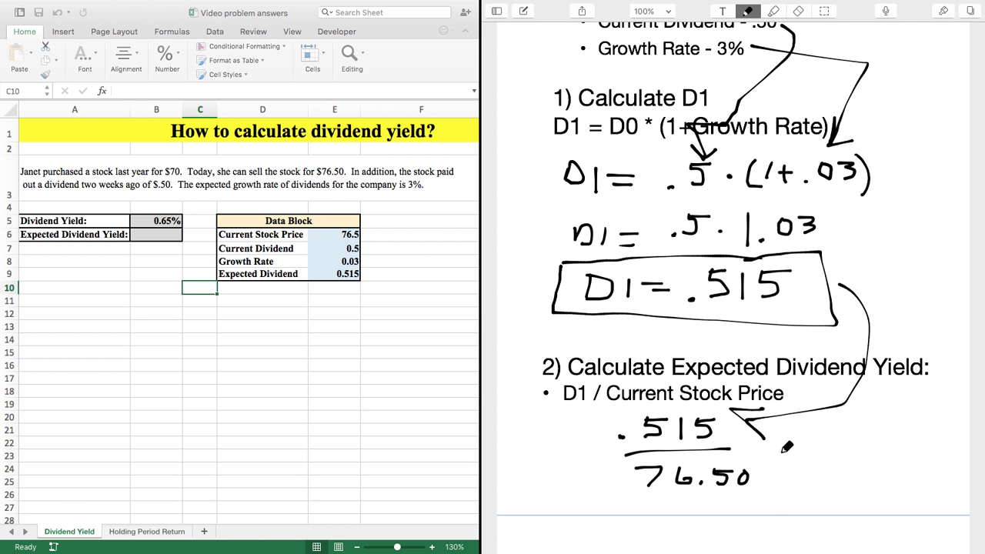
mouse_move(616, 454)
left_mouse_down()
mouse_move(667, 518)
mouse_move(796, 498)
mouse_move(718, 448)
left_mouse_up()
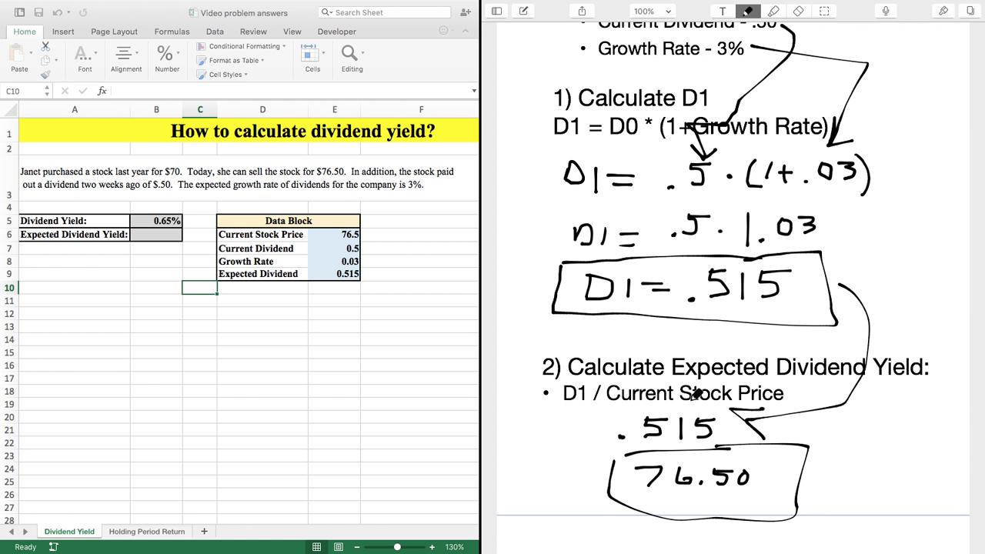
- Underline EDY and the .67% answer in the notes, and mark the two-place decimal shift under .0067
scroll(726, 398, "down", 3)
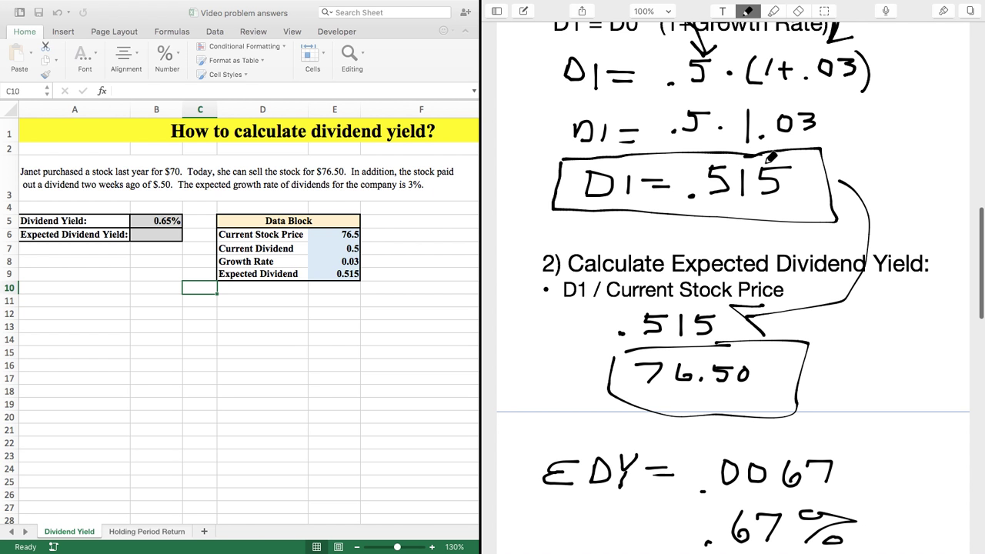
scroll(707, 312, "down", 2)
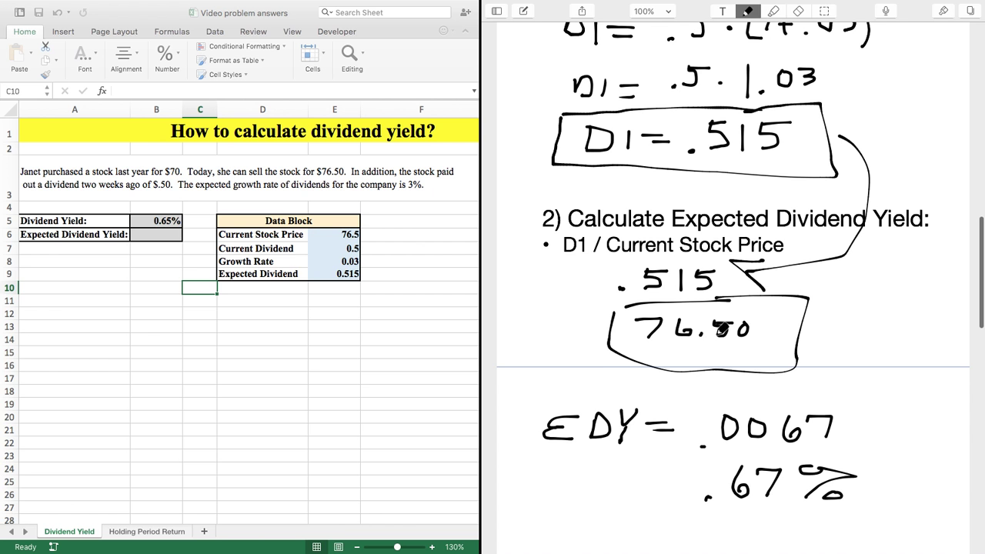
scroll(722, 331, "down", 5)
mouse_move(562, 355)
left_mouse_down()
mouse_move(602, 355)
mouse_move(616, 368)
left_mouse_up()
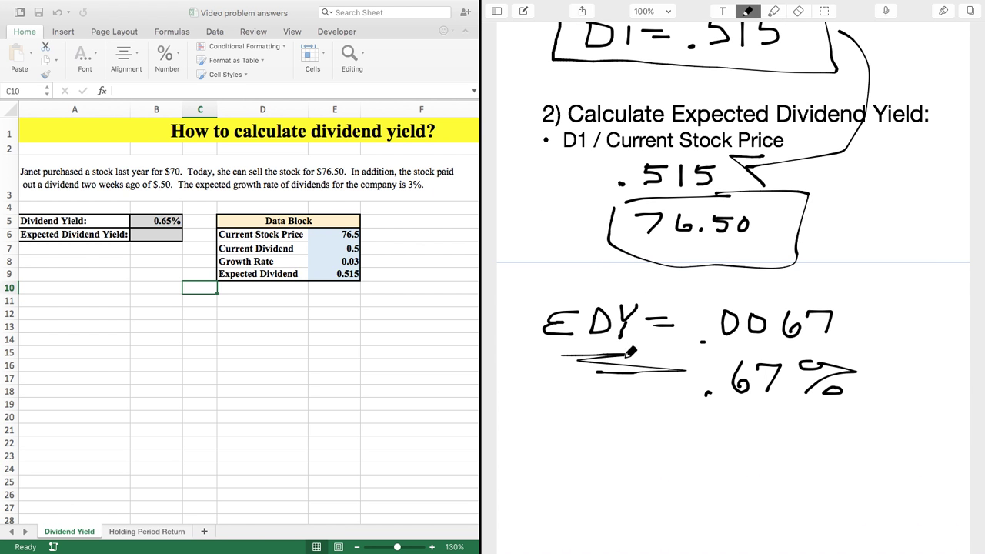
left_click_drag(701, 344, 707, 344)
mouse_move(714, 414)
left_mouse_down()
mouse_move(708, 431)
mouse_move(795, 434)
mouse_move(756, 457)
left_mouse_up()
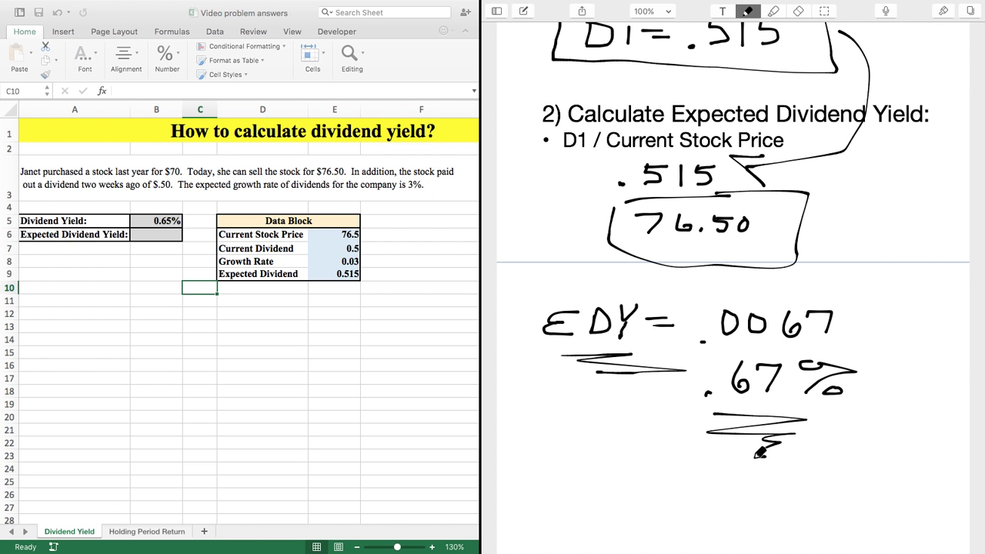
left_click_drag(703, 340, 773, 332)
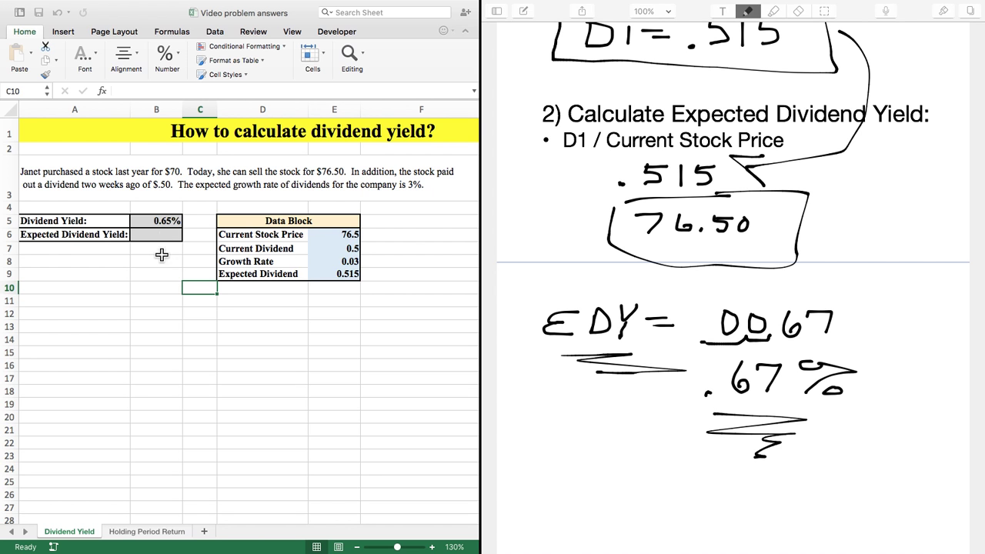
- Calculate the Expected Dividend Yield in cell B6 with the formula =E9/E6, dividing the expected dividend by the current stock price
left_click(159, 235)
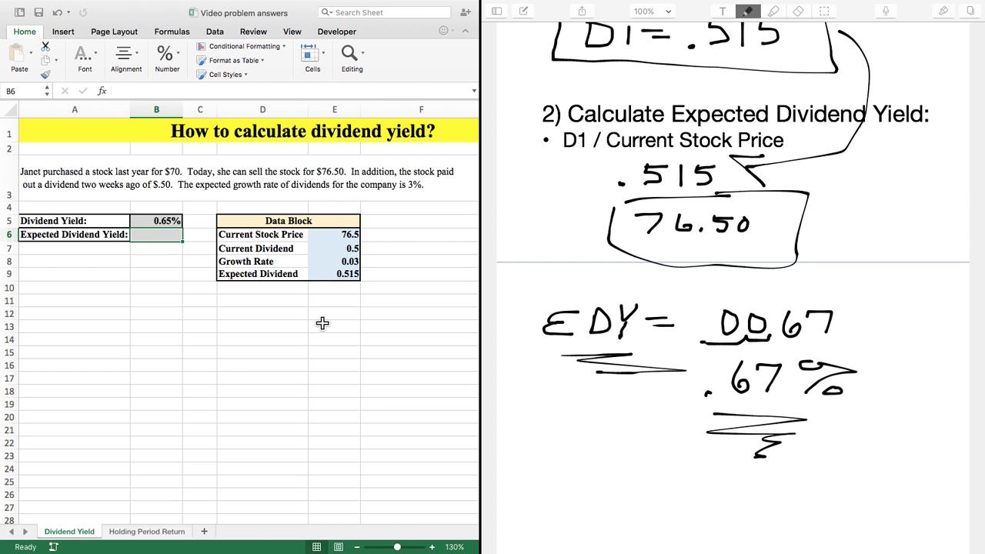
type("=")
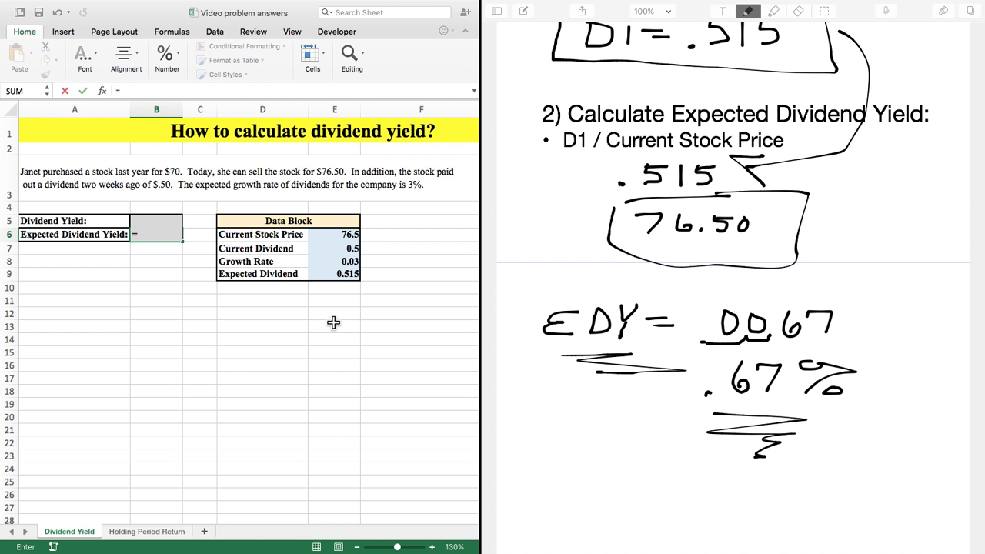
left_click(340, 274)
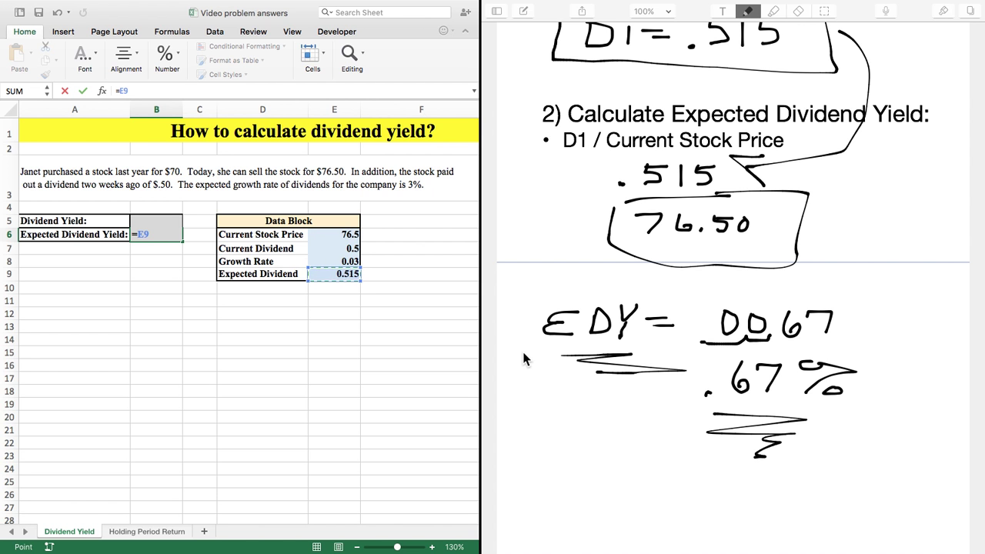
type("/")
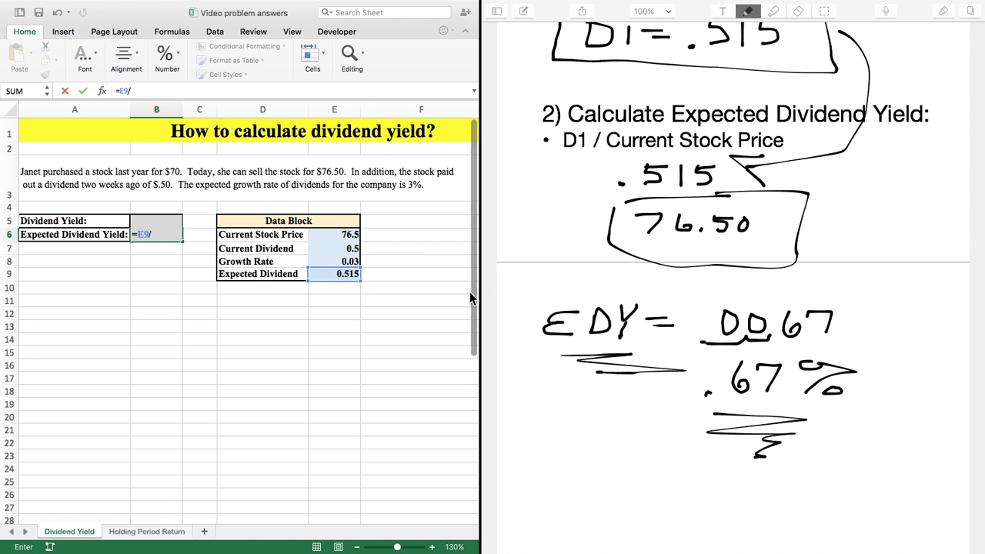
left_click(354, 236)
key("Return")
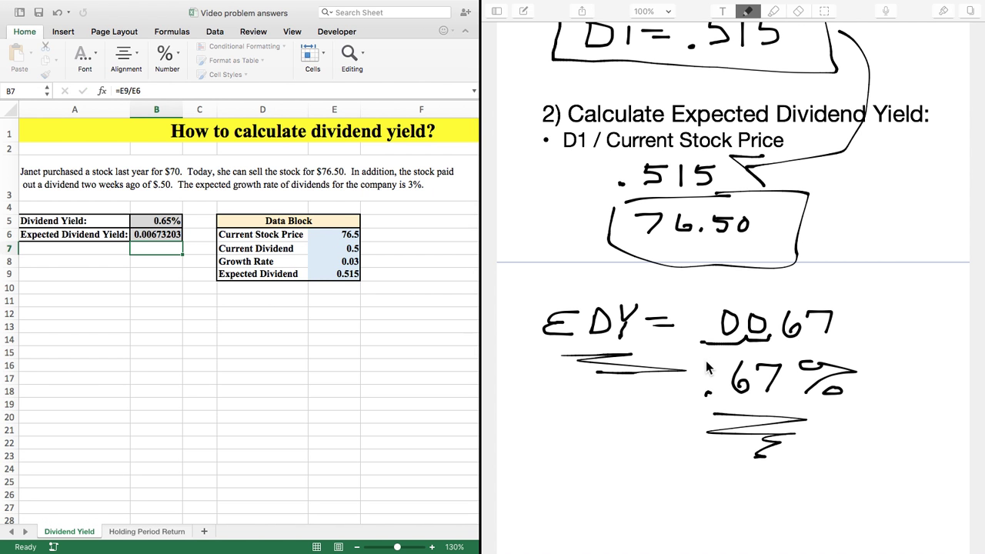
- Format the Expected Dividend Yield in B6 as a percentage with two decimal places
left_click(160, 234)
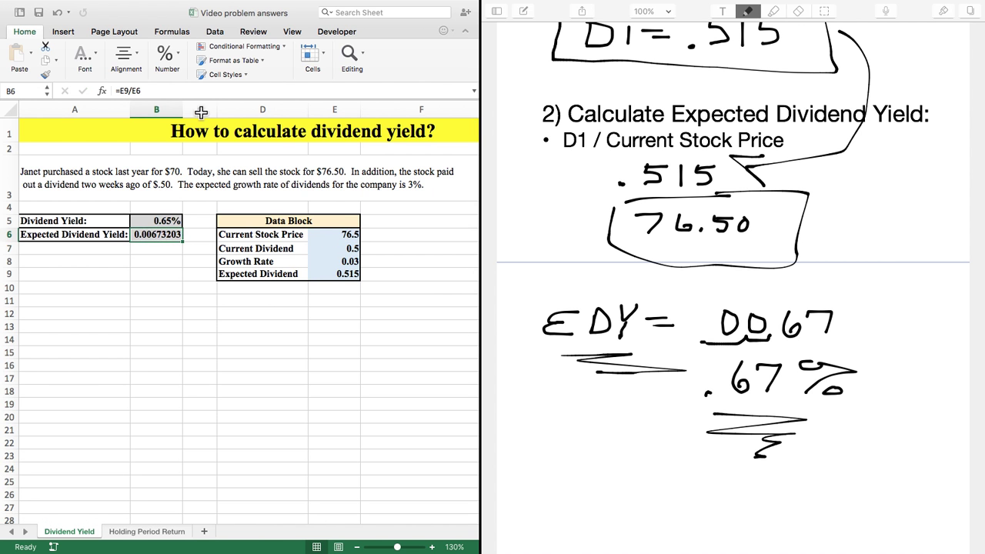
left_click(171, 59)
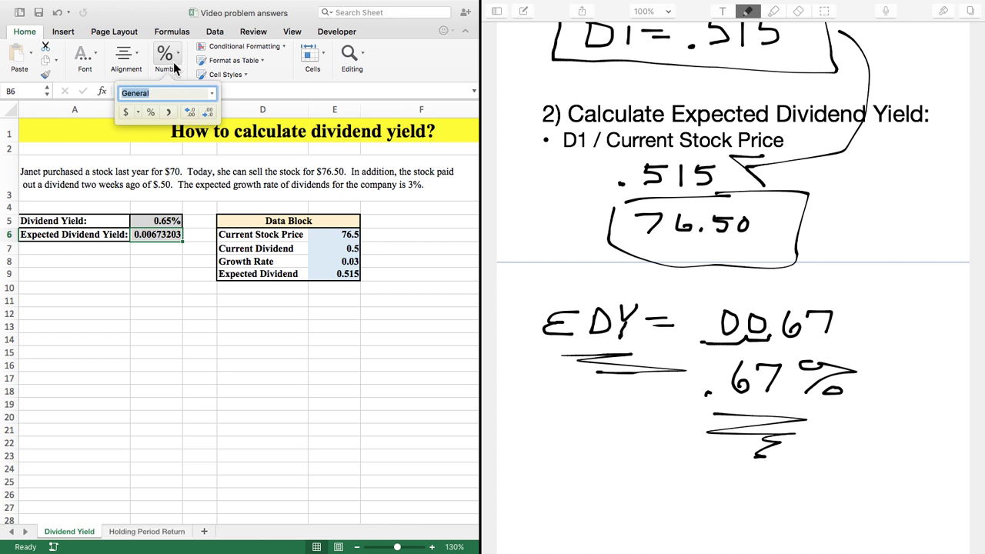
left_click(153, 113)
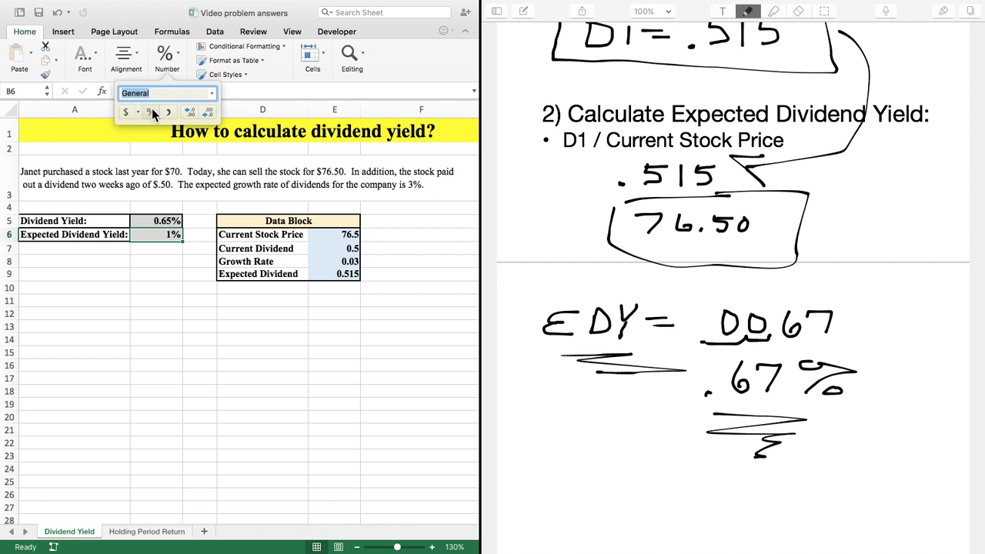
left_click(191, 114)
left_click(191, 114)
left_click(142, 291)
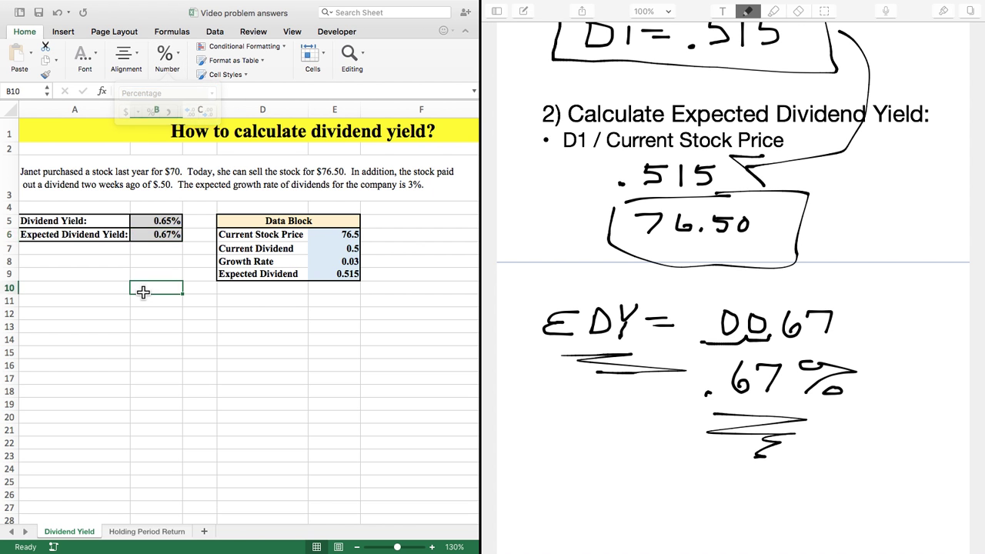